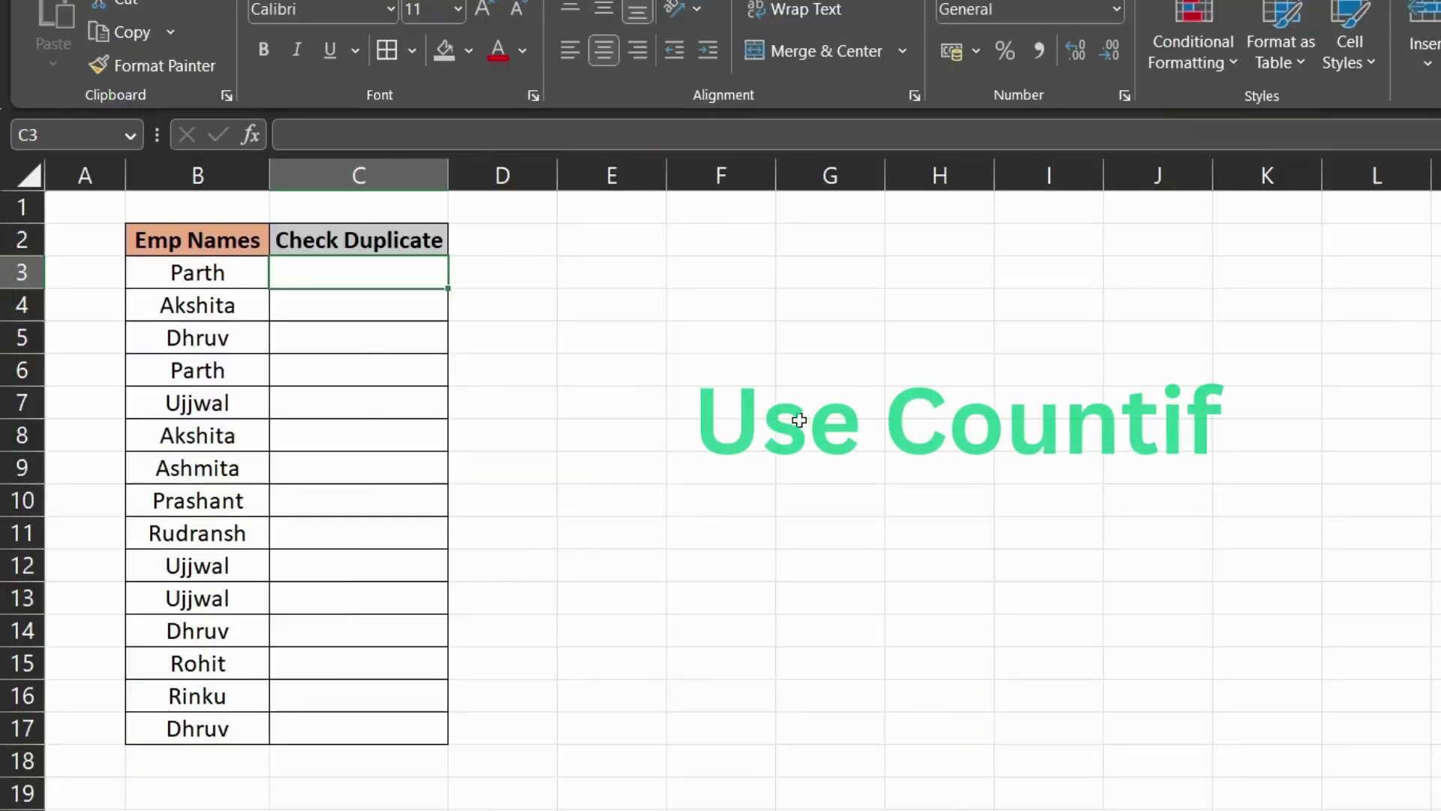
In C3, start =COUNTIF($B$3:$B$17,B3 with the Emp Names range B3:B17 locked absolute.
{"action": "type", "text": "=co"}
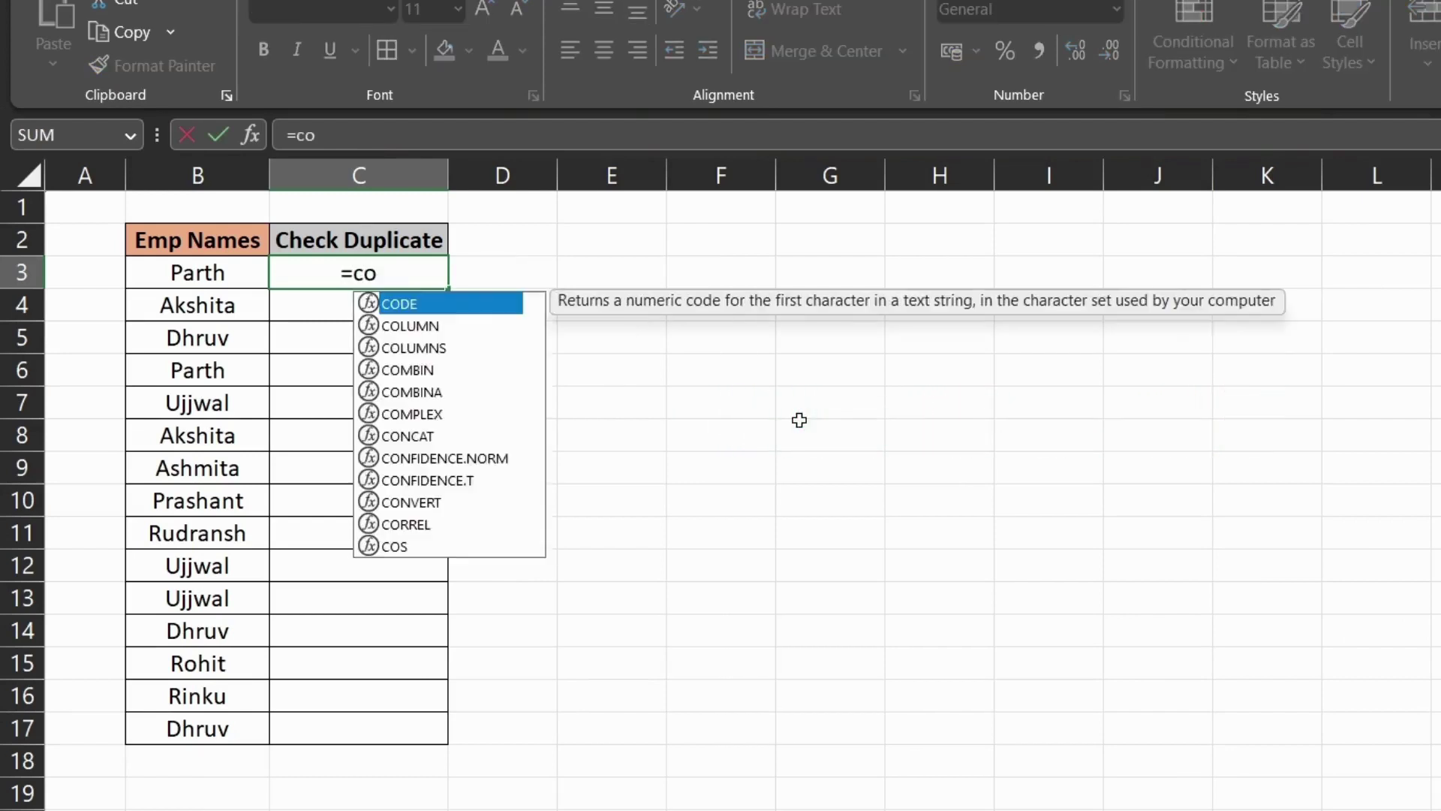
{"action": "type", "text": "unt"}
{"action": "key", "text": "Down"}
{"action": "key", "text": "Down"}
{"action": "key", "text": "Down"}
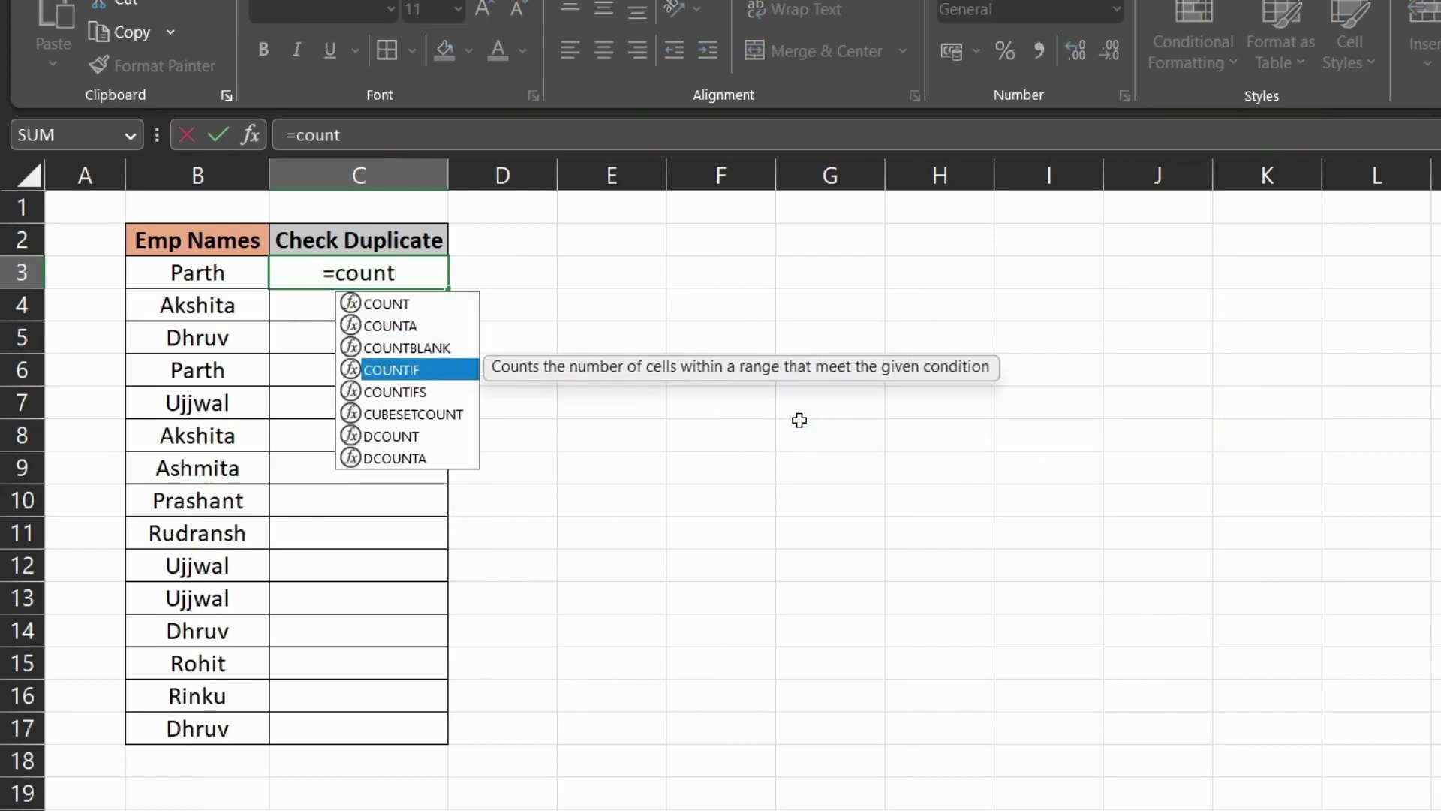
{"action": "key", "text": "Tab"}
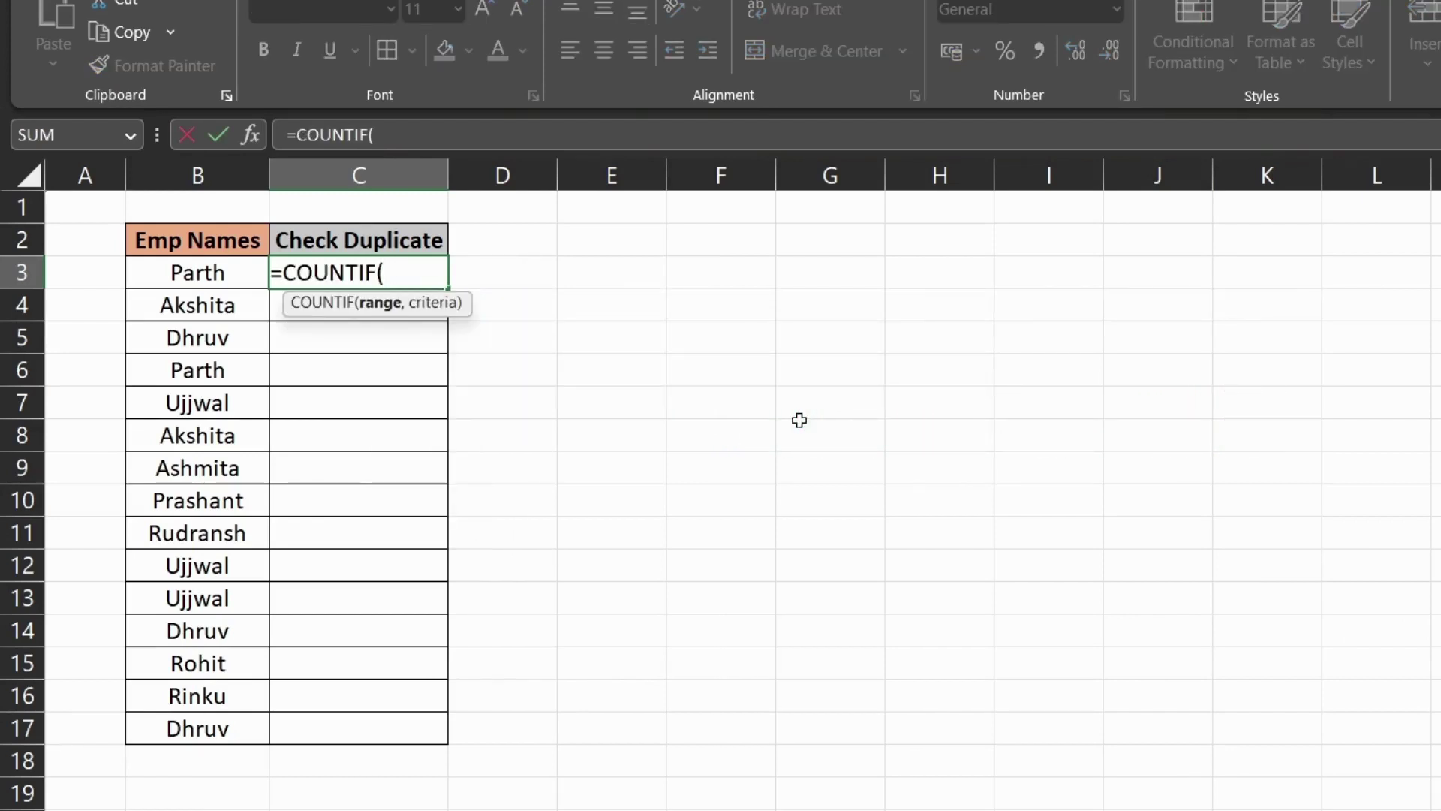
{"action": "left_click_drag", "start_coordinate": [184, 273], "coordinate": [238, 728]}
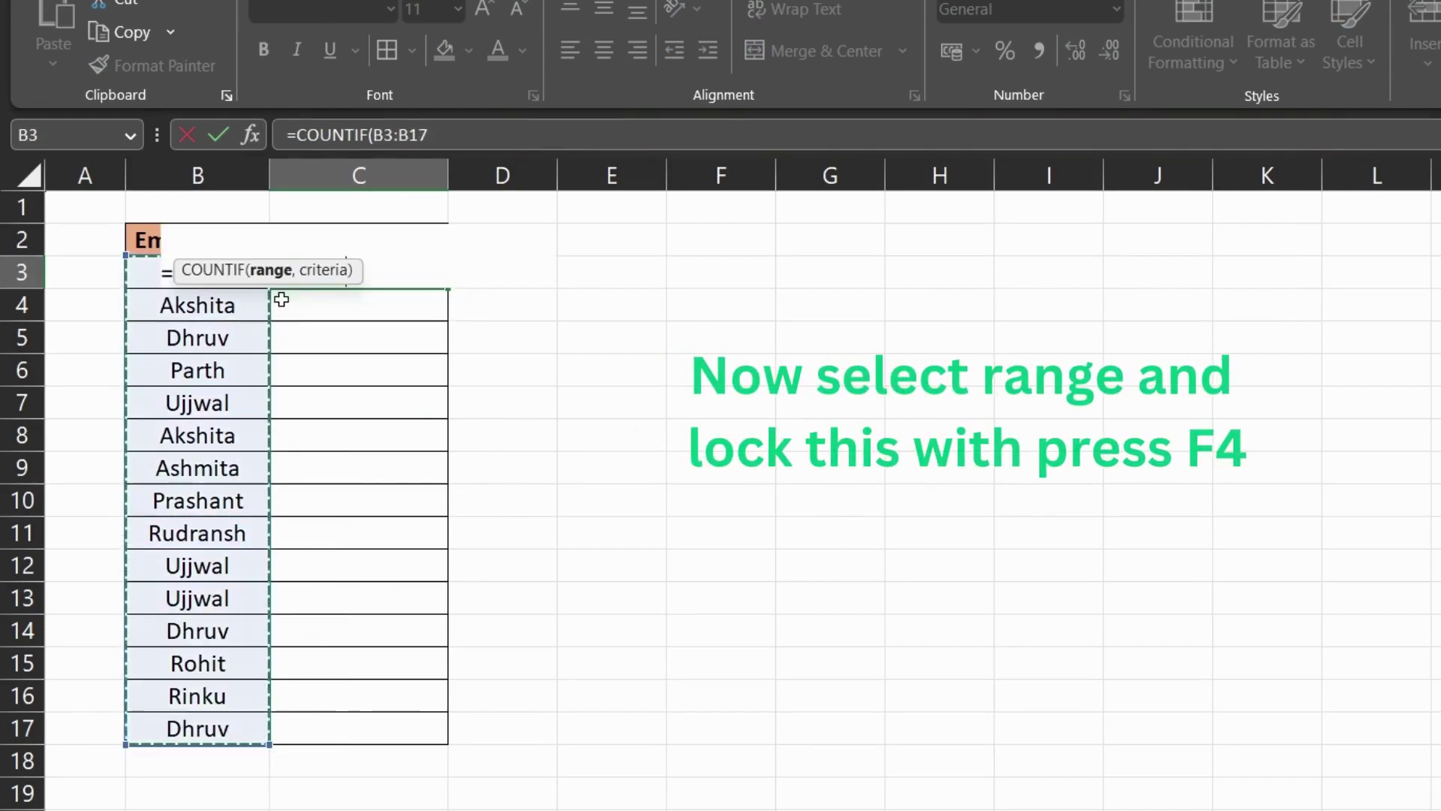
{"action": "left_click_drag", "start_coordinate": [321, 279], "coordinate": [384, 341]}
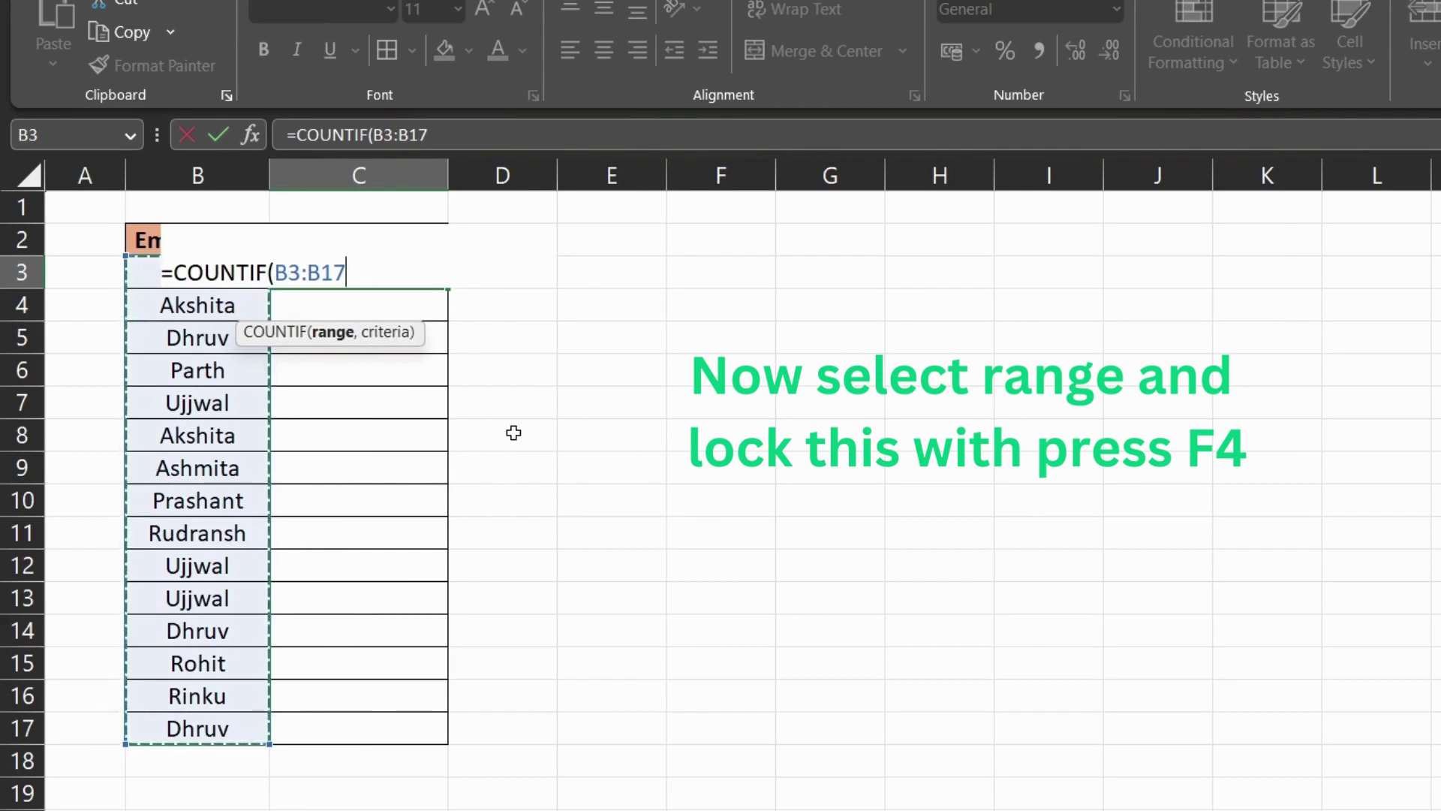
{"action": "key", "text": "F4"}
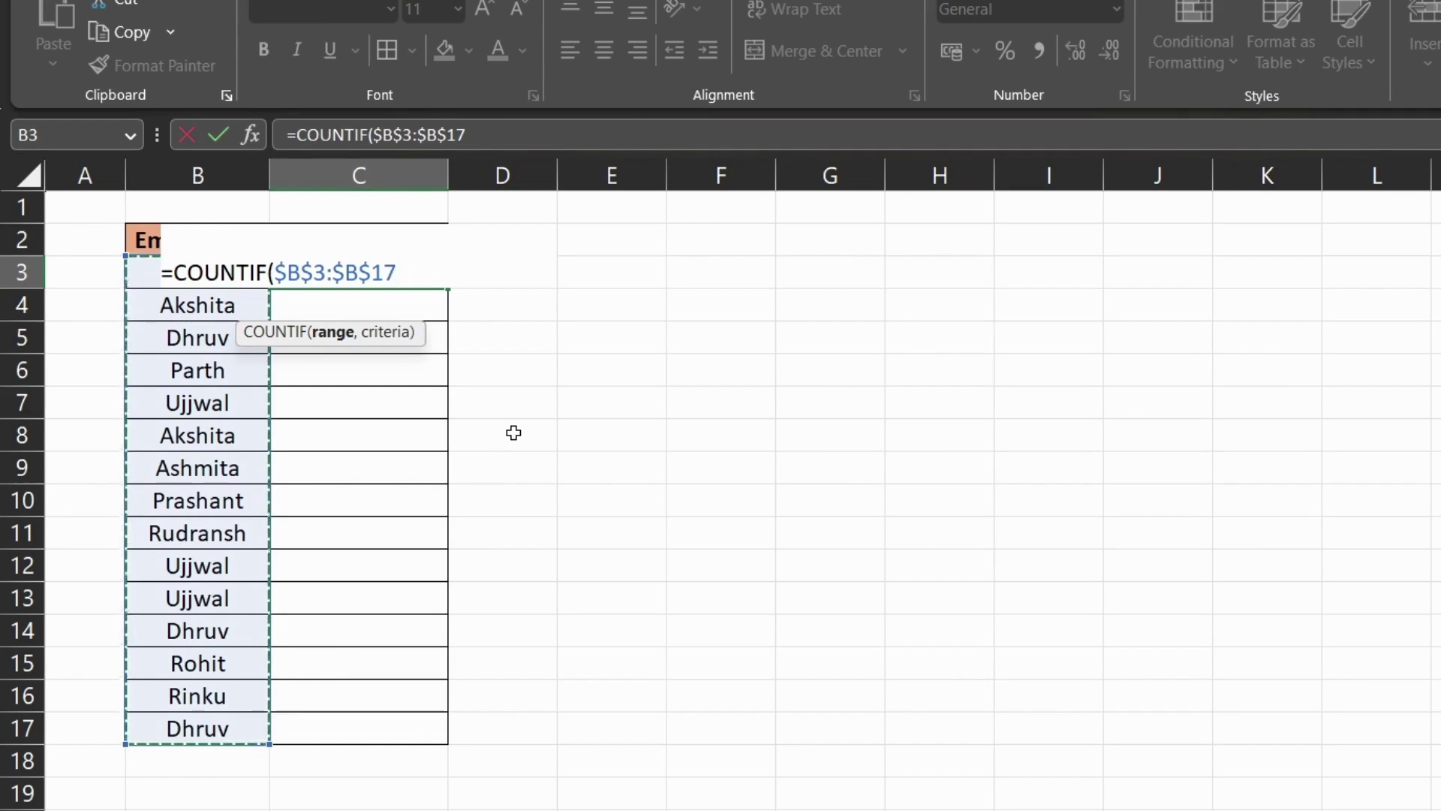
{"action": "type", "text": ","}
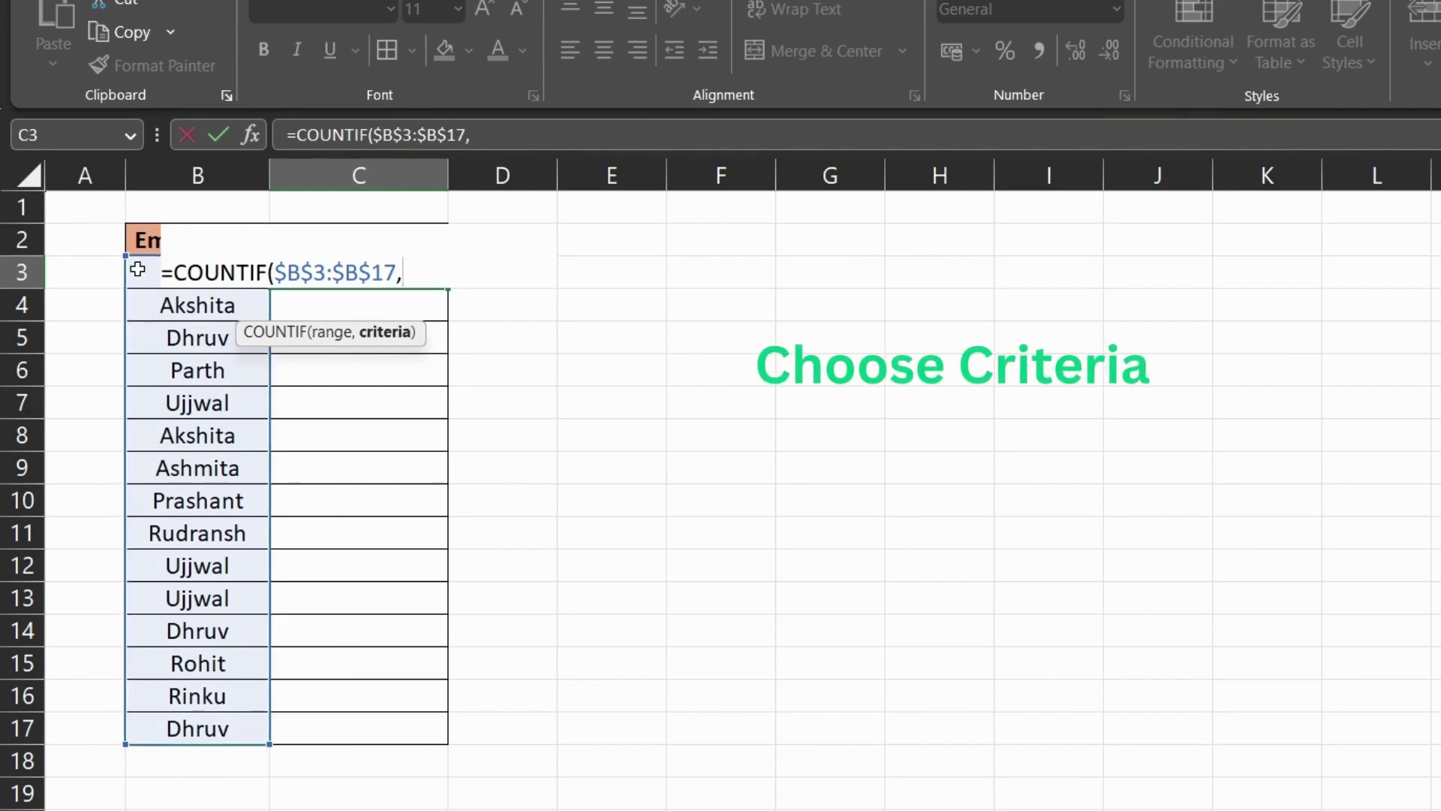
{"action": "left_click", "coordinate": [138, 273]}
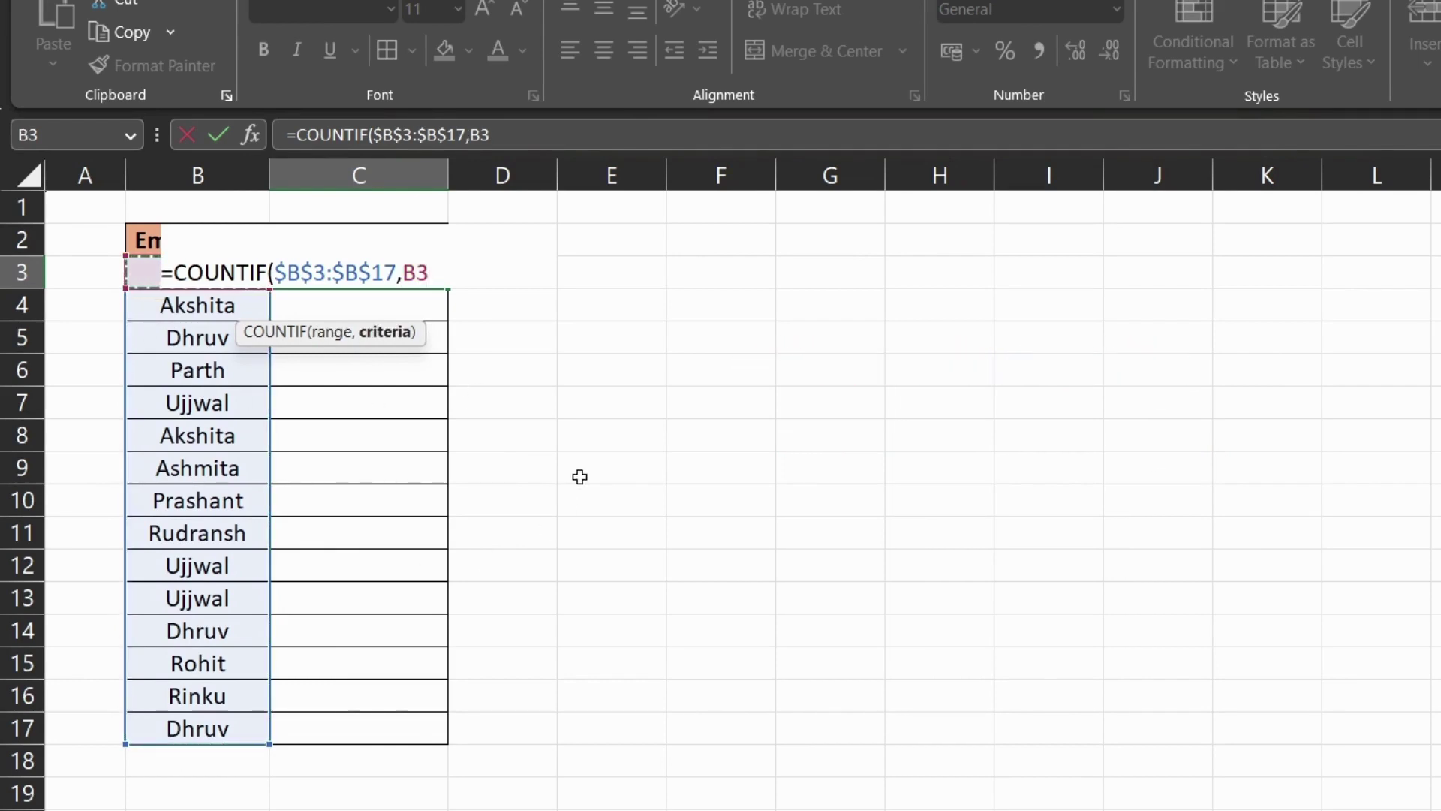
Close and commit the C3 count formula, then fill it down through C17.
{"action": "type", "text": ")"}
{"action": "key", "text": "Return"}
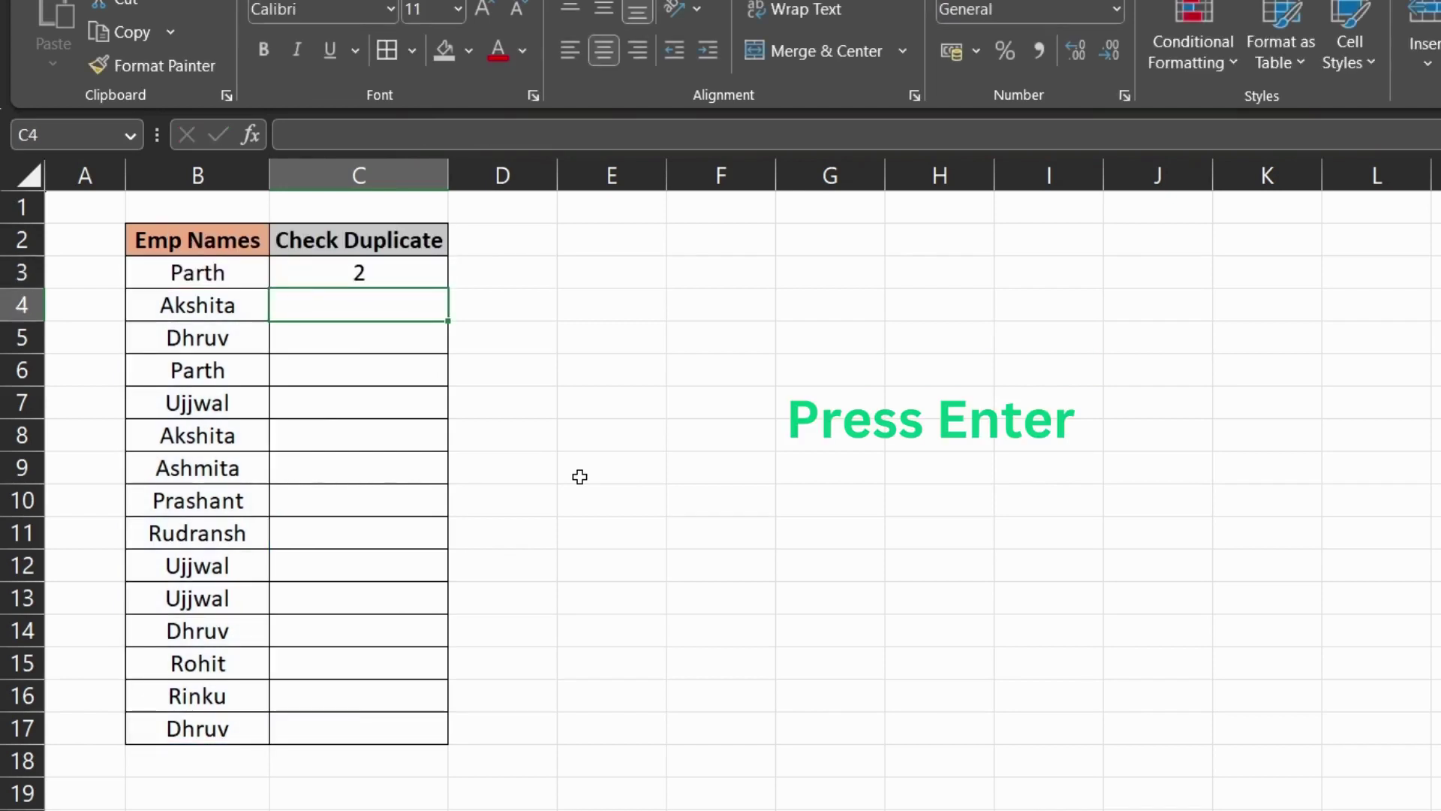
{"action": "key", "text": "Up"}
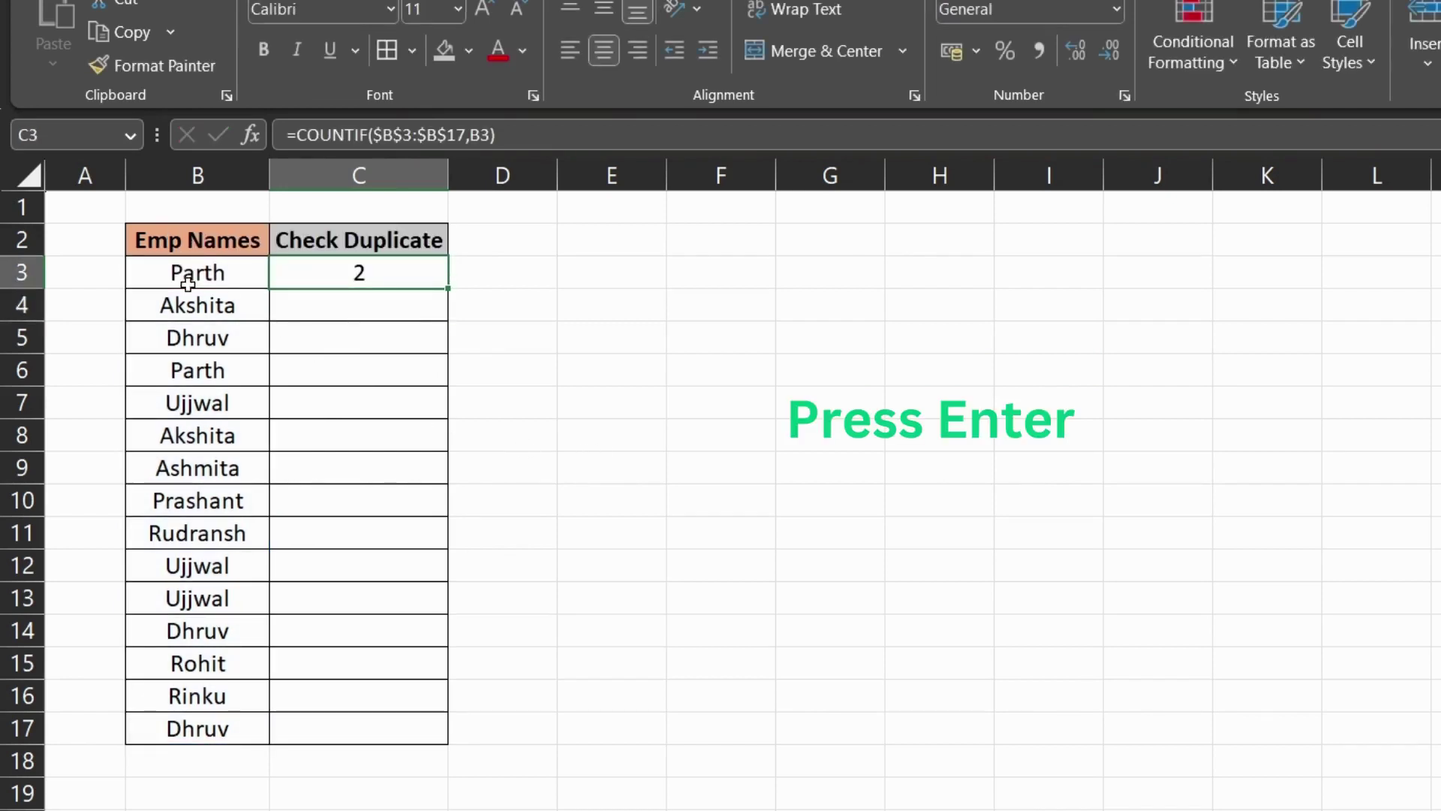
{"action": "left_click", "coordinate": [188, 283]}
{"action": "left_click", "coordinate": [211, 369]}
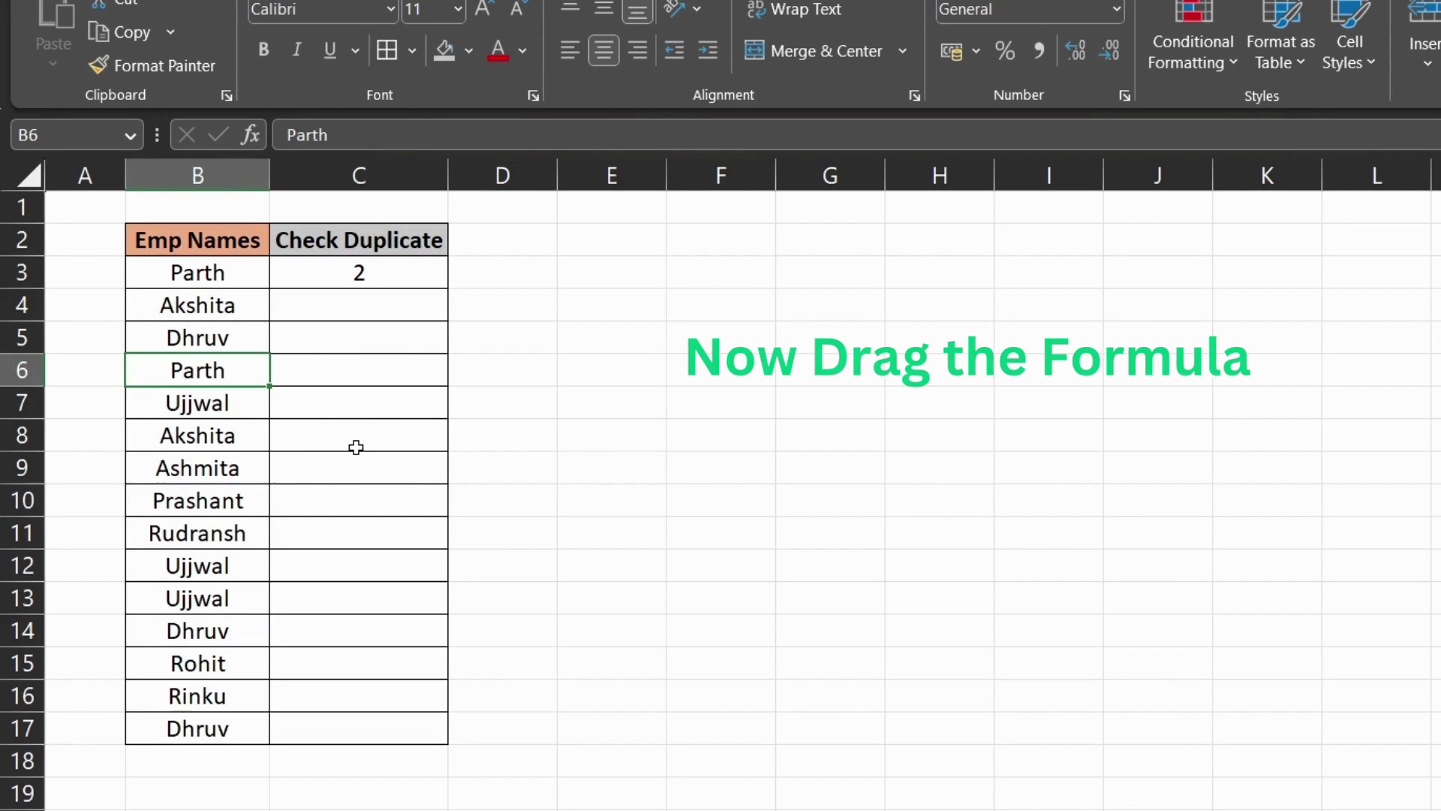
{"action": "left_click", "coordinate": [391, 274]}
{"action": "left_click_drag", "start_coordinate": [447, 287], "coordinate": [425, 737]}
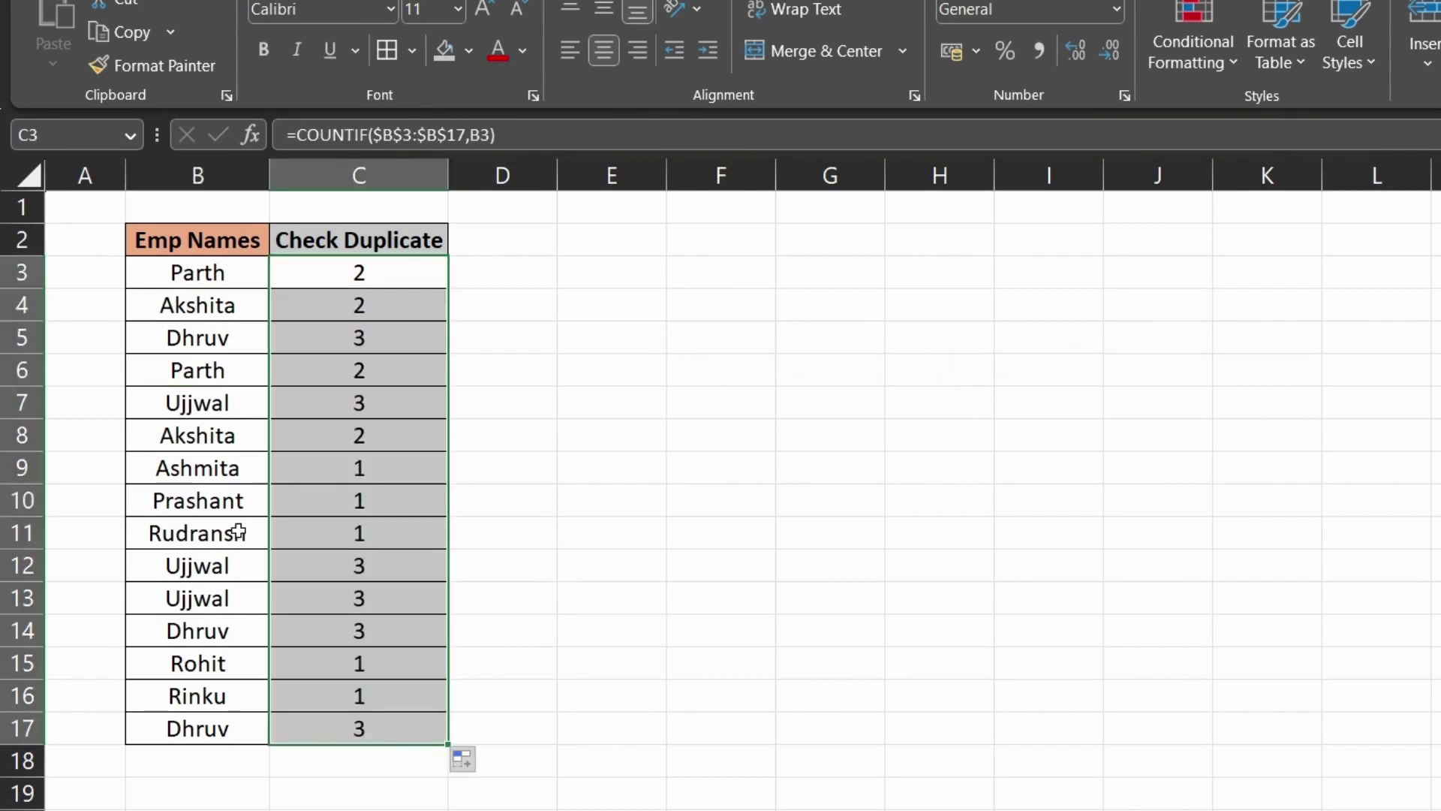
Check the copied counts for the Ujjwal entries in C7 and C13.
{"action": "left_click", "coordinate": [227, 406]}
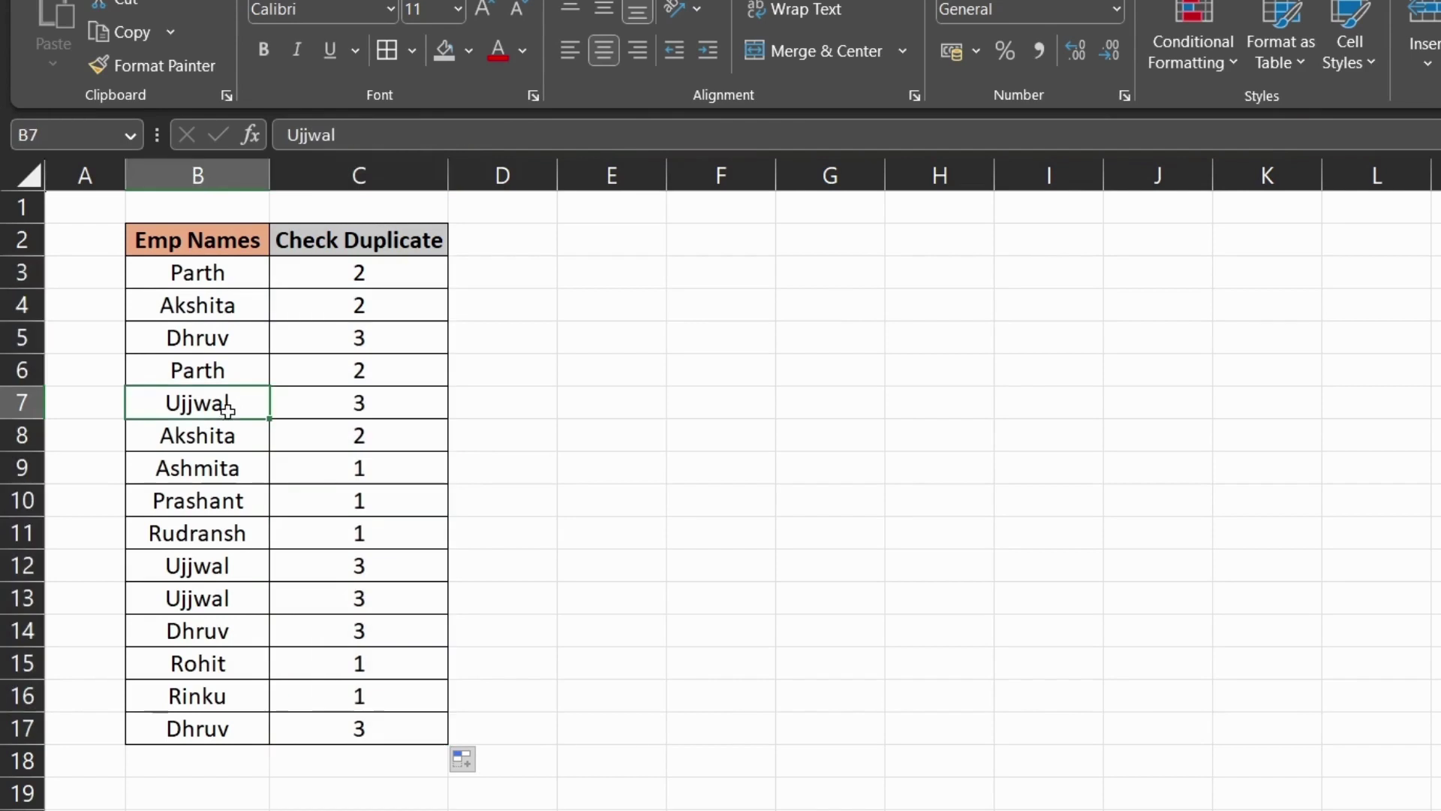
{"action": "left_click", "coordinate": [366, 413]}
{"action": "left_click", "coordinate": [233, 565]}
{"action": "left_click", "coordinate": [231, 593]}
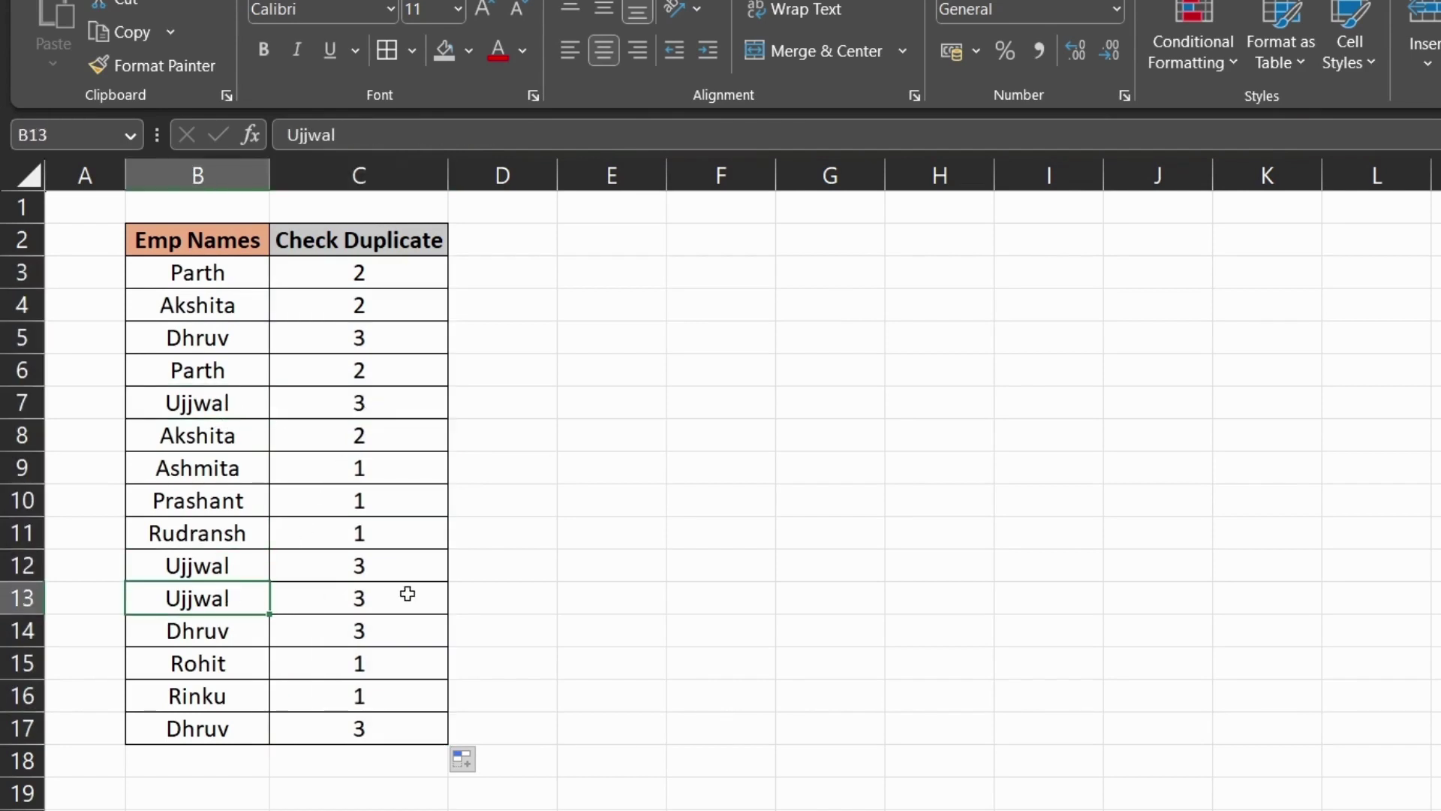
{"action": "left_click", "coordinate": [398, 564]}
{"action": "left_click", "coordinate": [382, 598]}
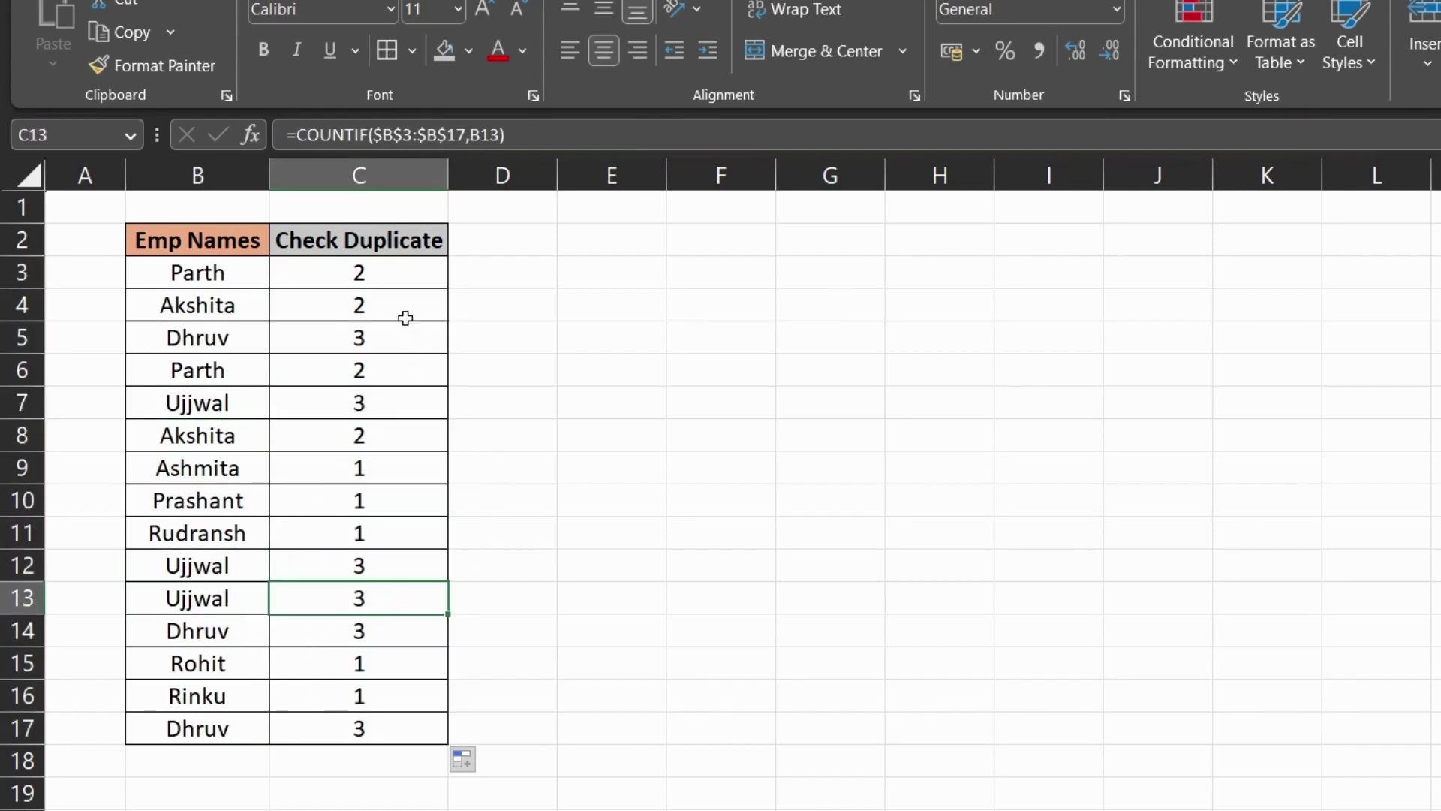
{"action": "left_click", "coordinate": [390, 273]}
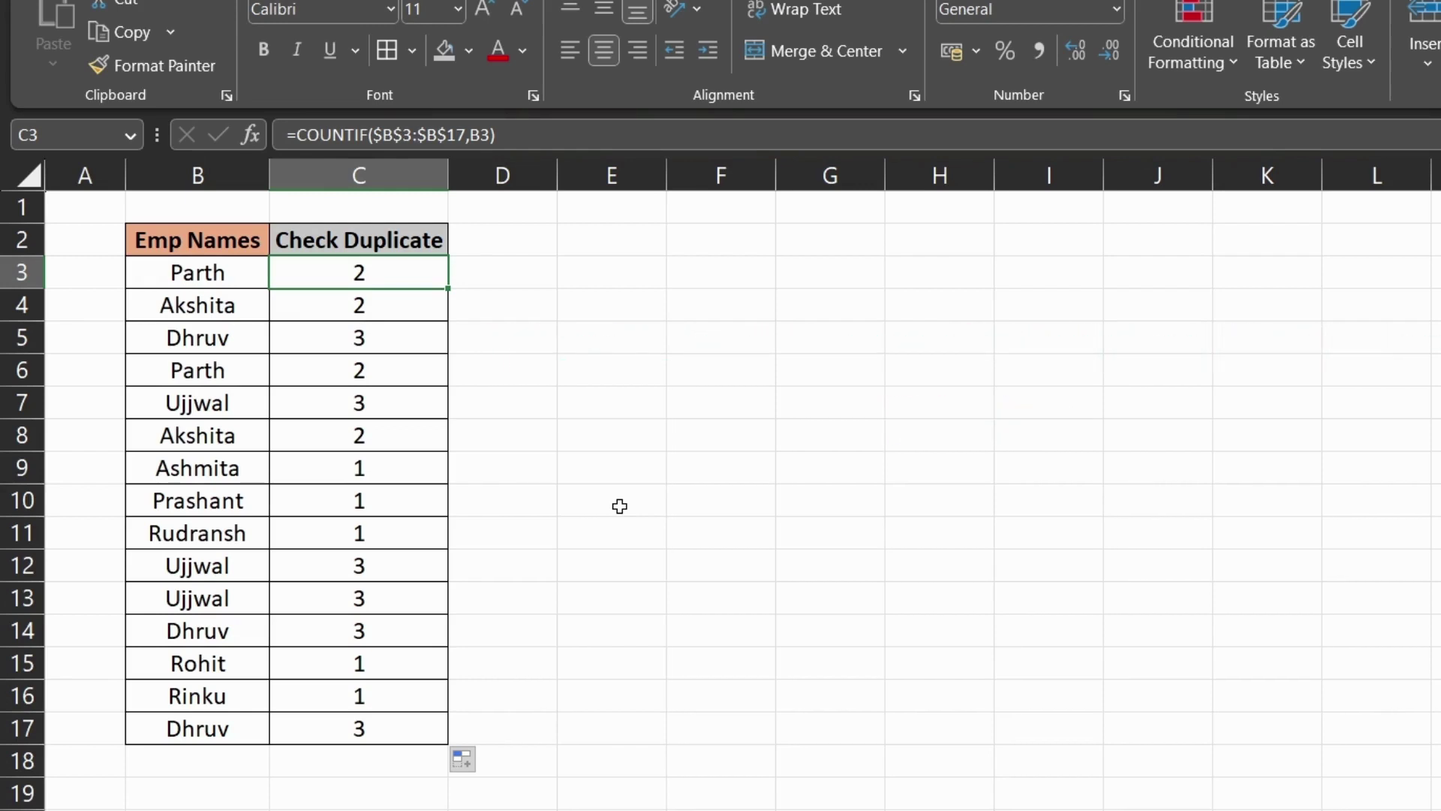
Change C3 to =COUNTIF($B$3:$B$17,B3)>1 and fill it down to C17.
{"action": "key", "text": "F2"}
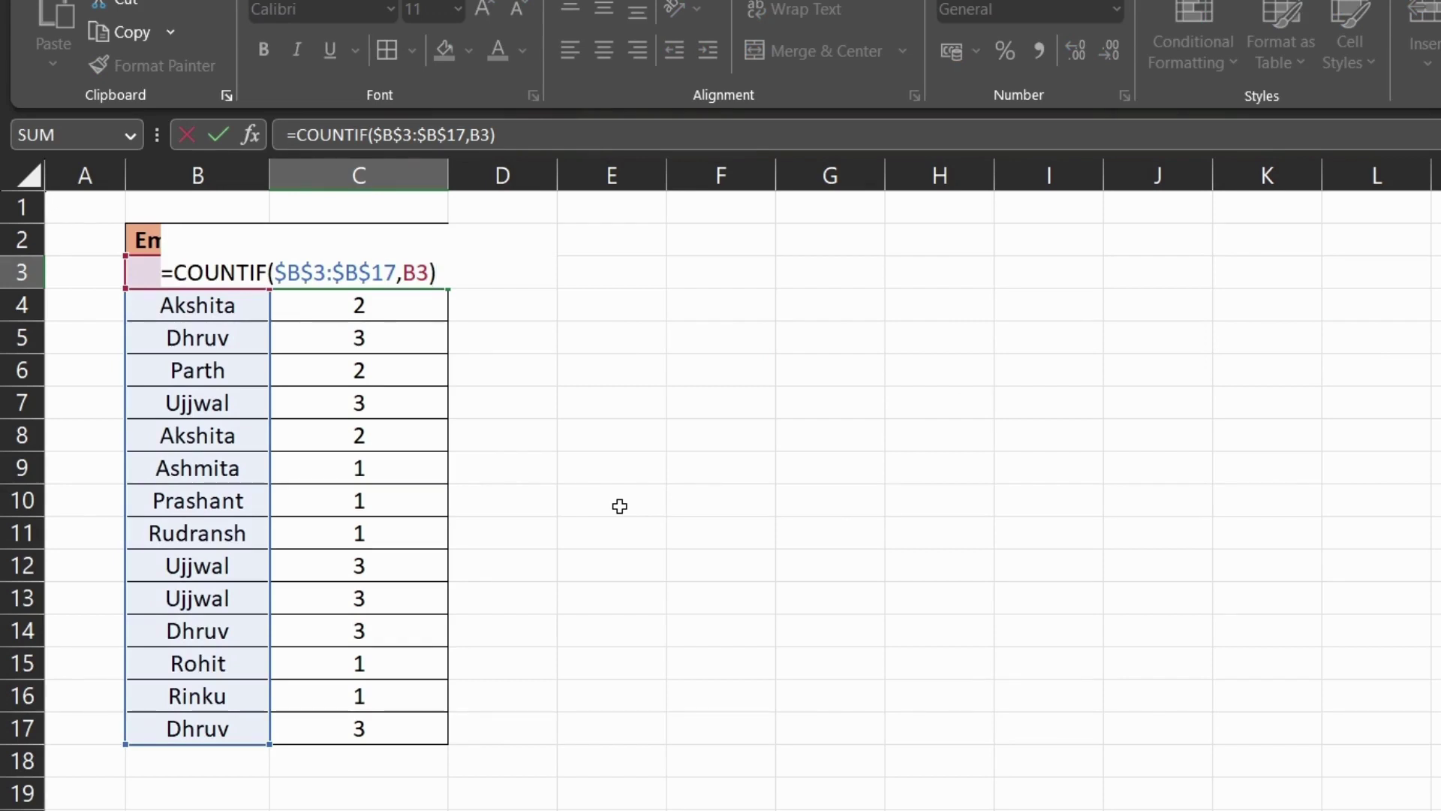
{"action": "type", "text": ">1"}
{"action": "key", "text": "Return"}
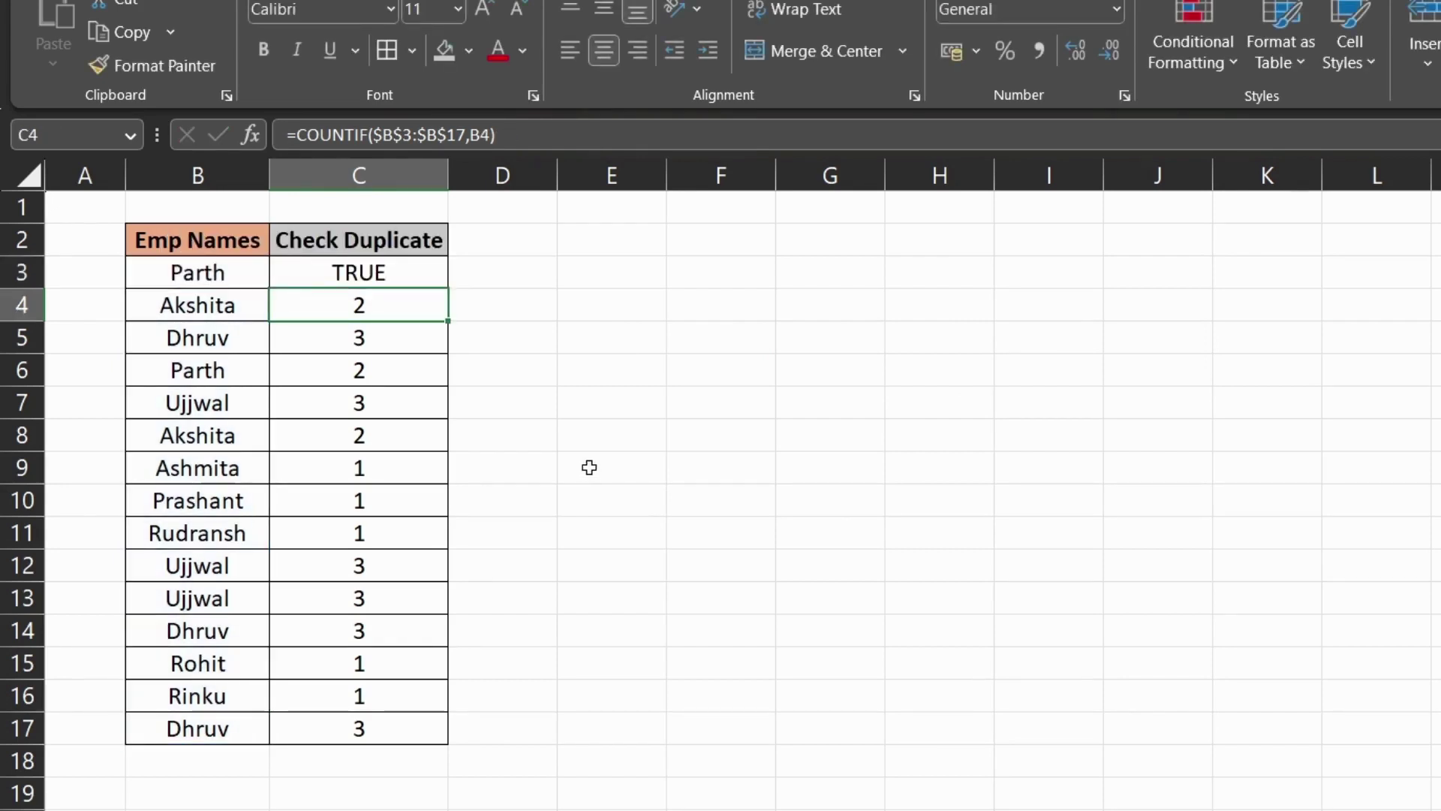
{"action": "left_click", "coordinate": [398, 275]}
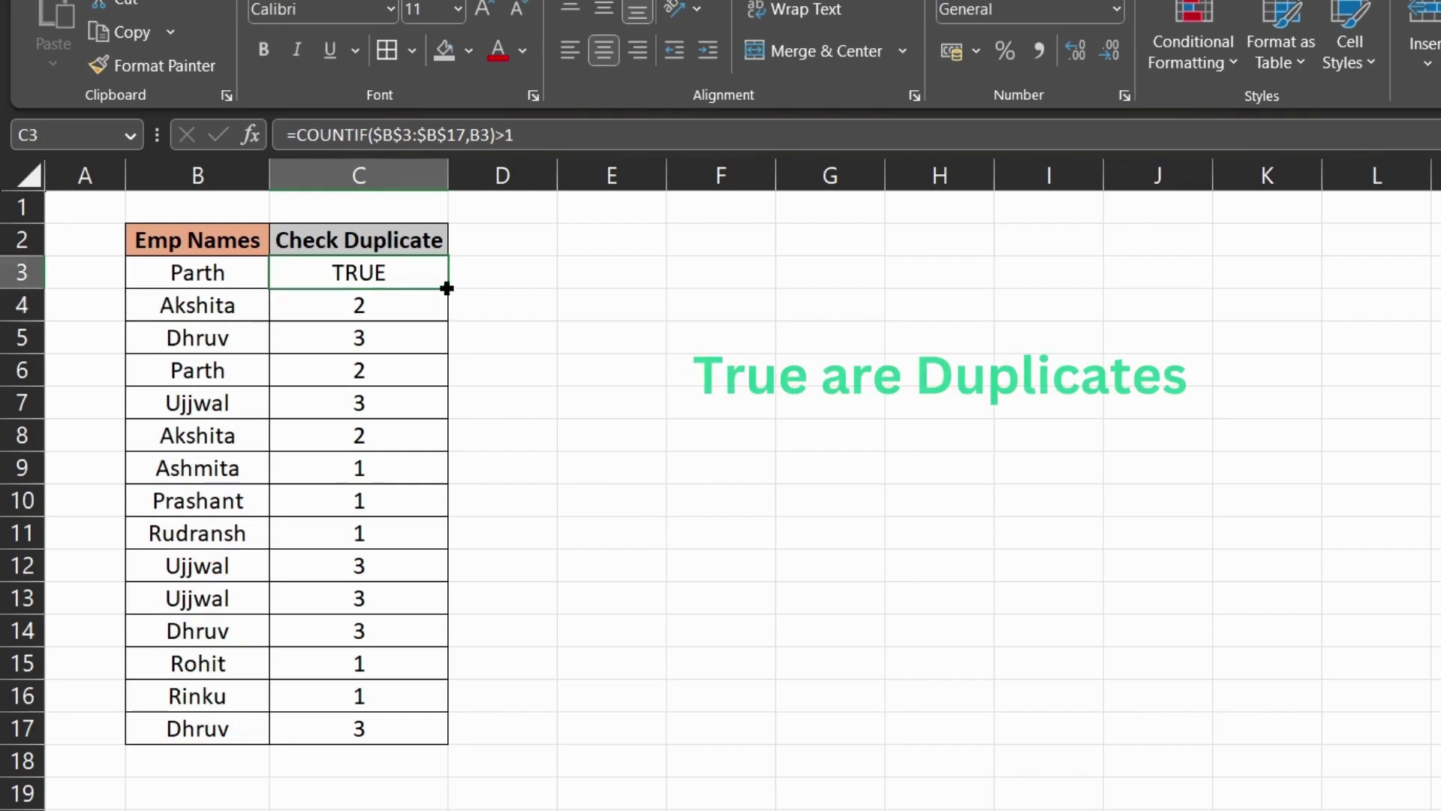
{"action": "left_click_drag", "start_coordinate": [448, 290], "coordinate": [453, 732]}
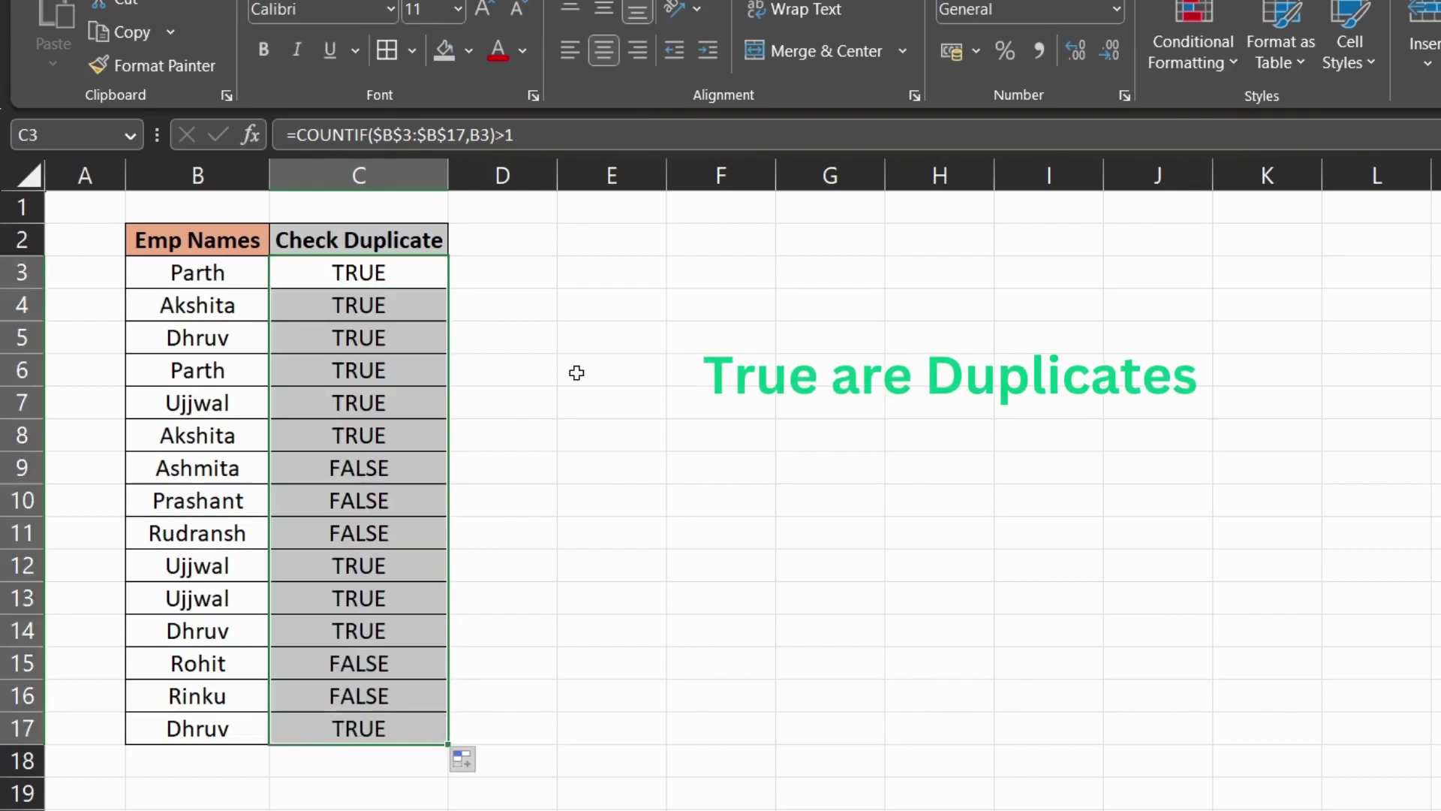
Review the TRUE/FALSE results, comparing the two Parth rows 3 and 6.
{"action": "mouse_move", "coordinate": [403, 273]}
{"action": "left_mouse_down"}
{"action": "mouse_move", "coordinate": [423, 433]}
{"action": "mouse_move", "coordinate": [405, 539]}
{"action": "left_mouse_up"}
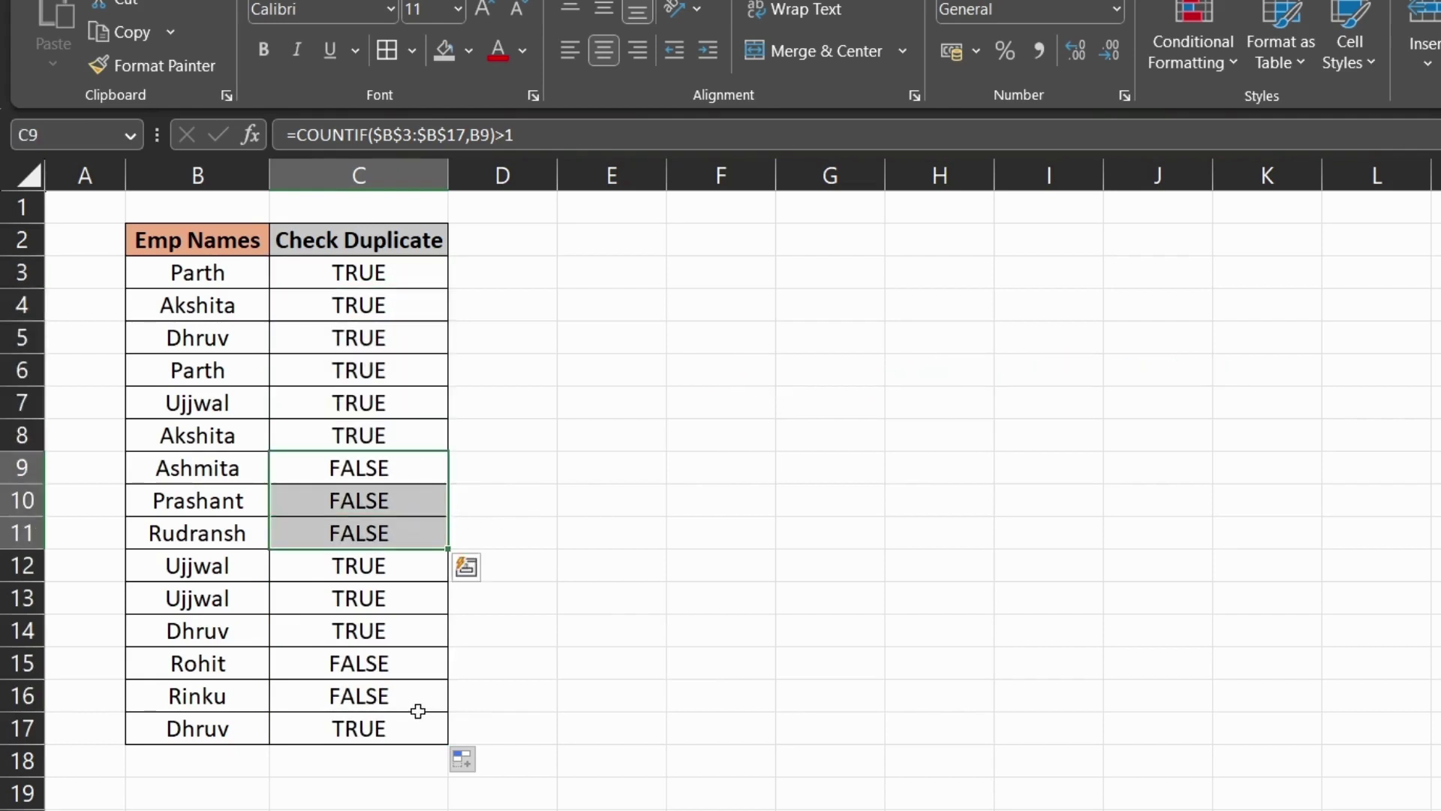
{"action": "left_click_drag", "start_coordinate": [398, 678], "coordinate": [393, 689]}
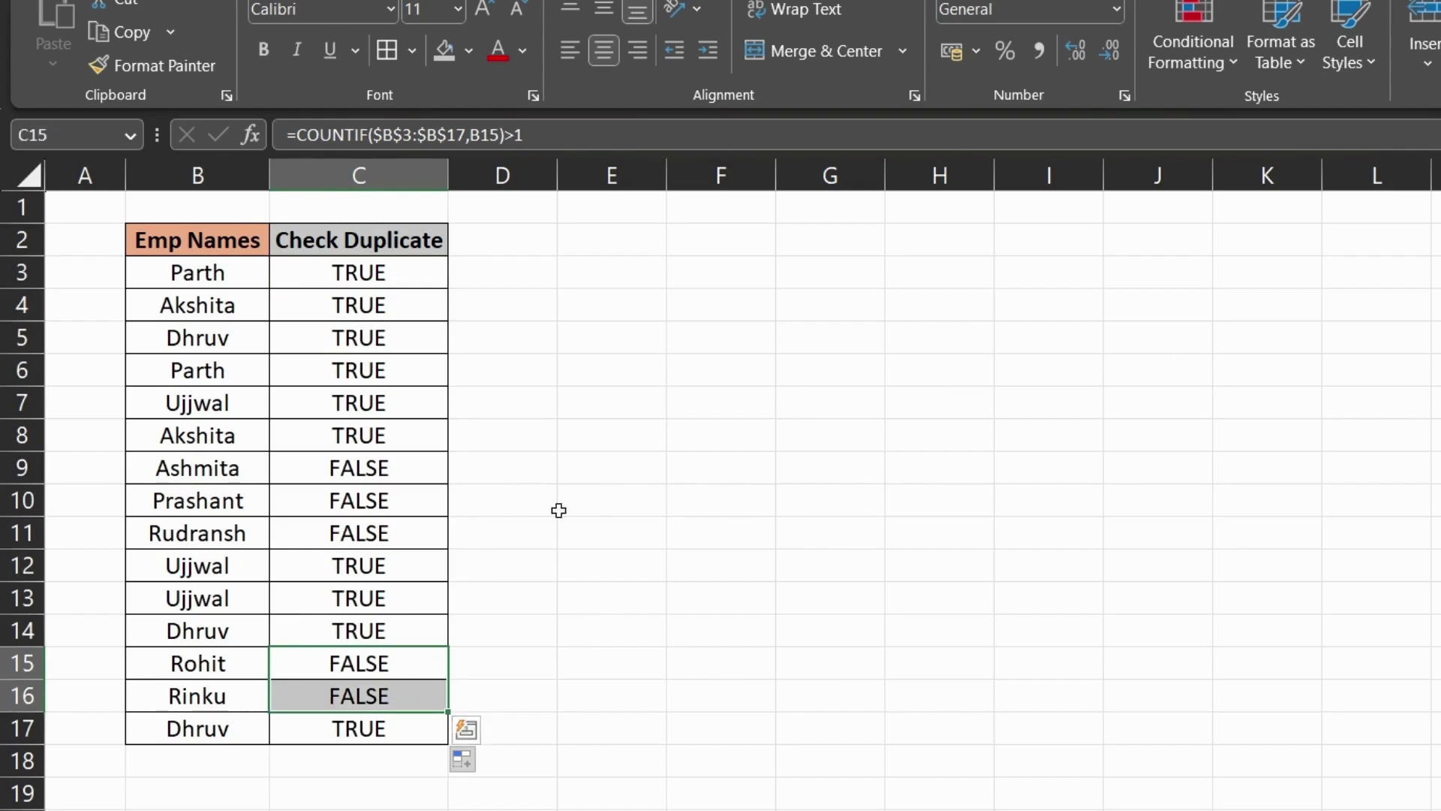
{"action": "left_click", "coordinate": [381, 269]}
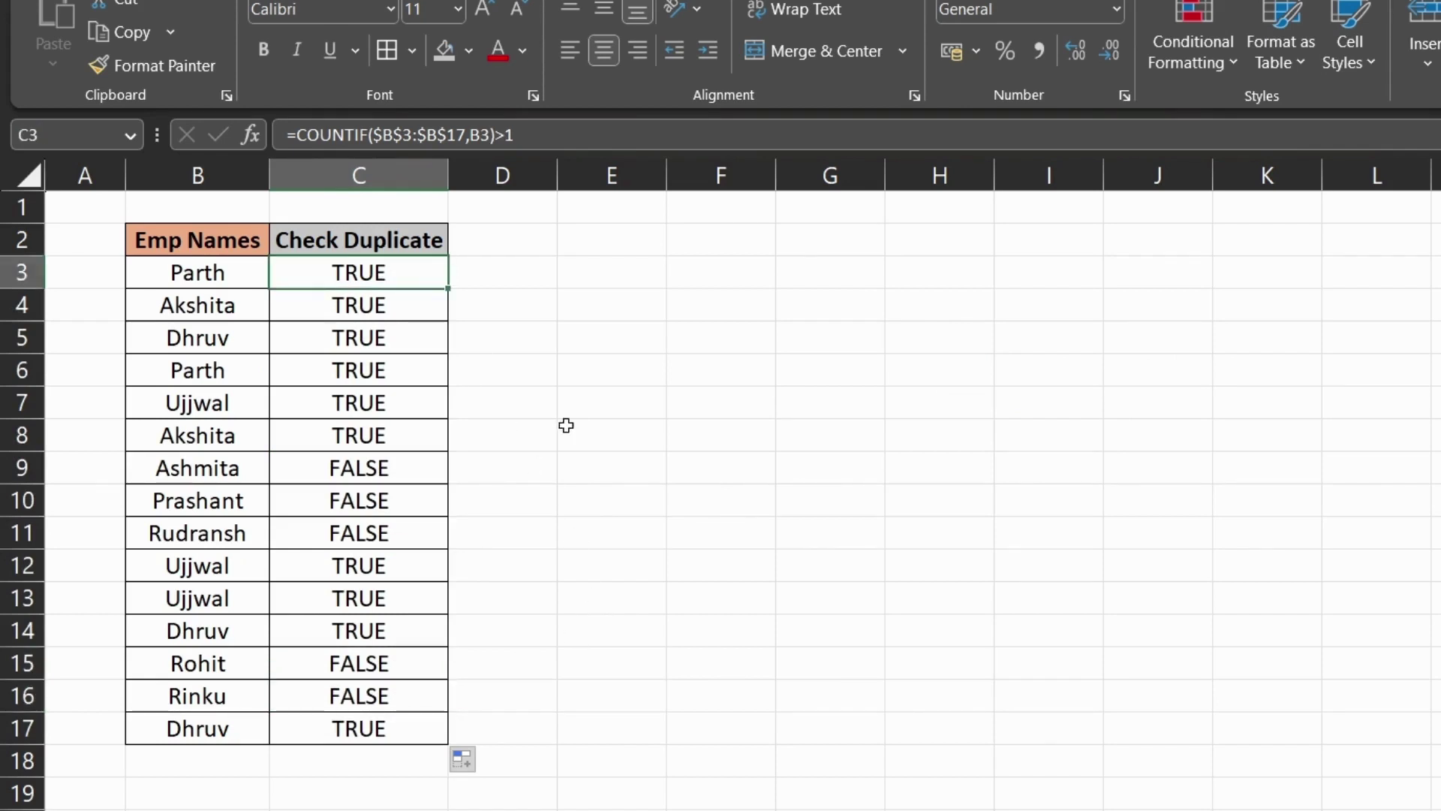
{"action": "left_click_drag", "start_coordinate": [209, 272], "coordinate": [338, 273]}
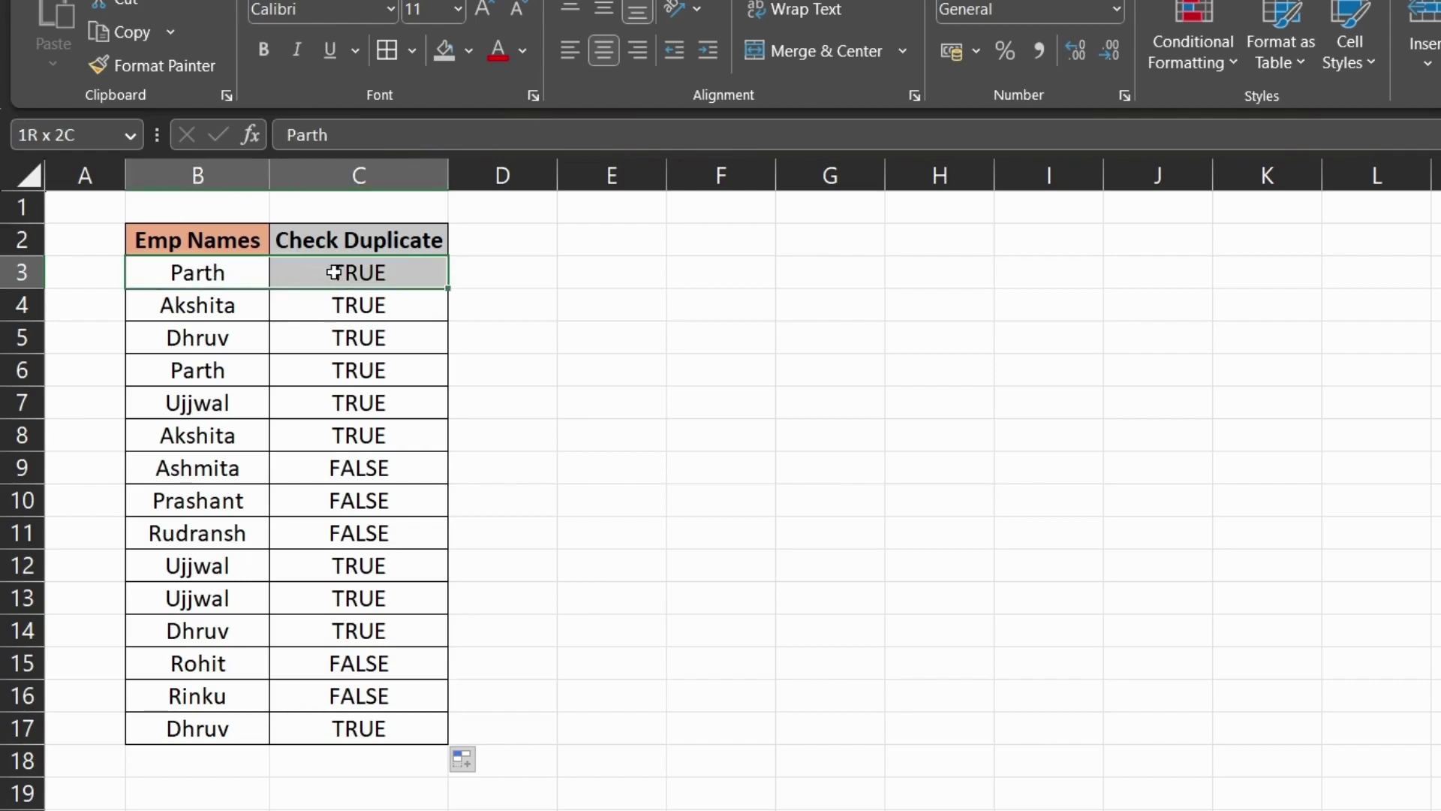
{"action": "left_click_drag", "start_coordinate": [207, 370], "coordinate": [280, 369]}
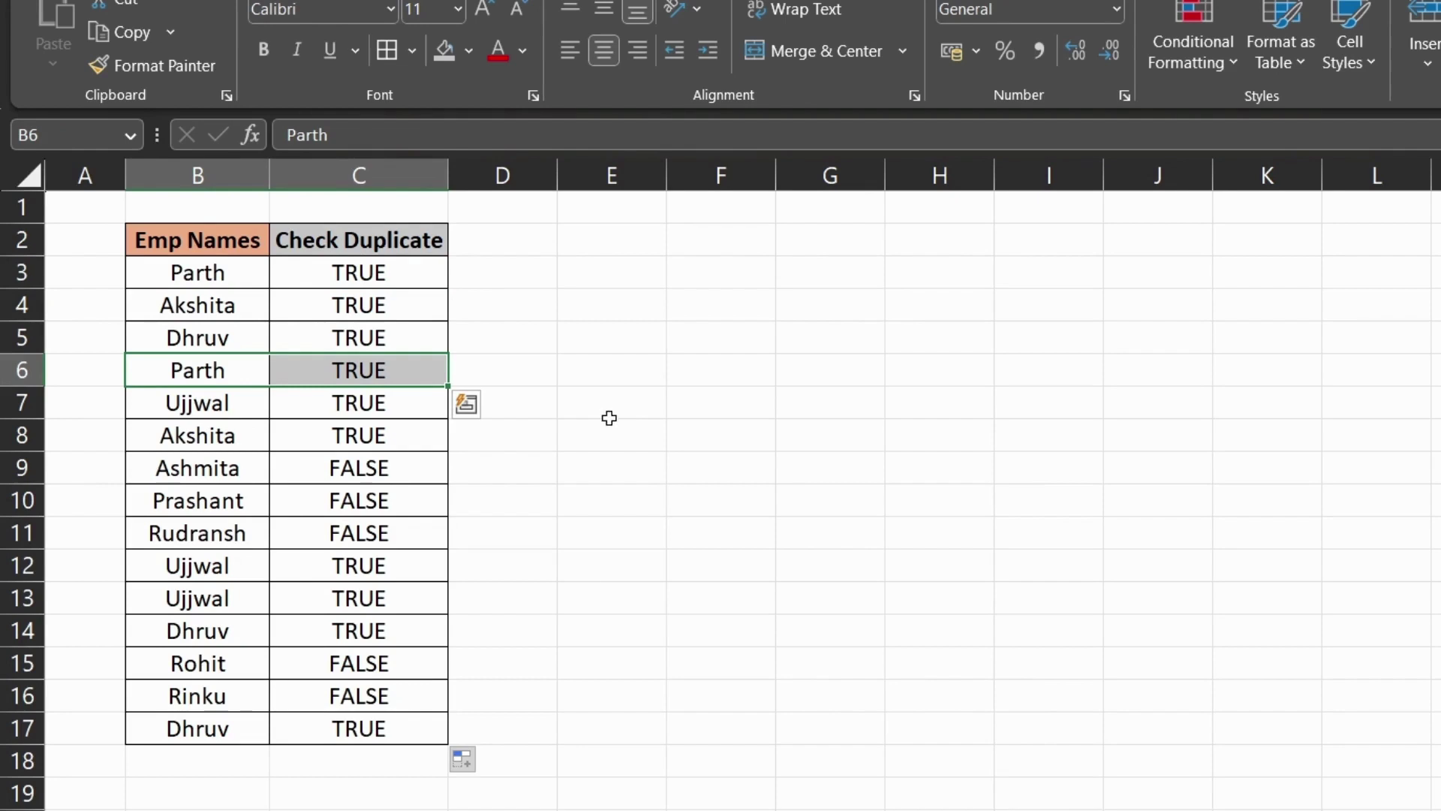
{"action": "left_click_drag", "start_coordinate": [214, 272], "coordinate": [359, 271]}
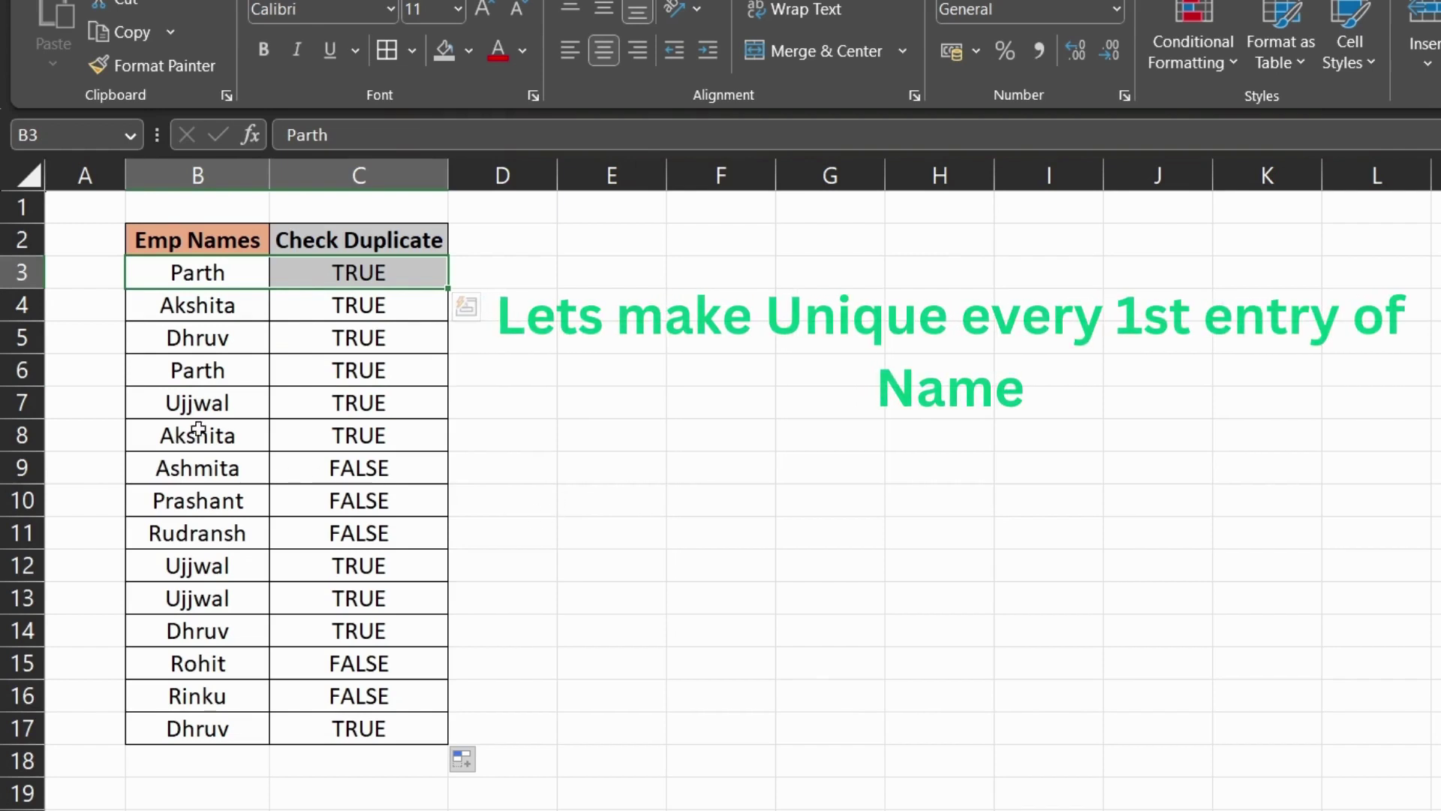
{"action": "left_click_drag", "start_coordinate": [195, 373], "coordinate": [359, 370]}
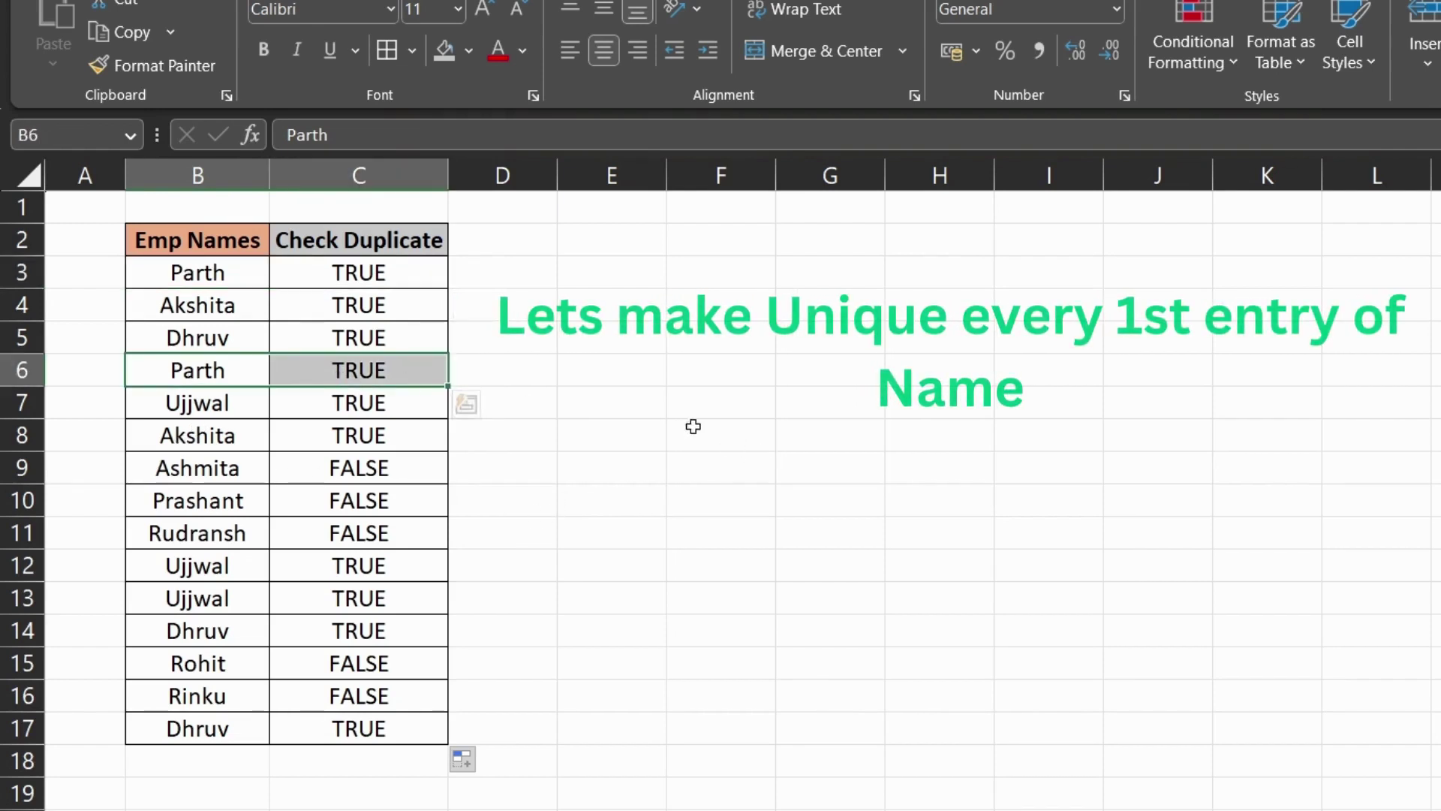
Copy the Check Duplicate header into D2 and widen column D to fit it.
{"action": "left_click", "coordinate": [377, 273]}
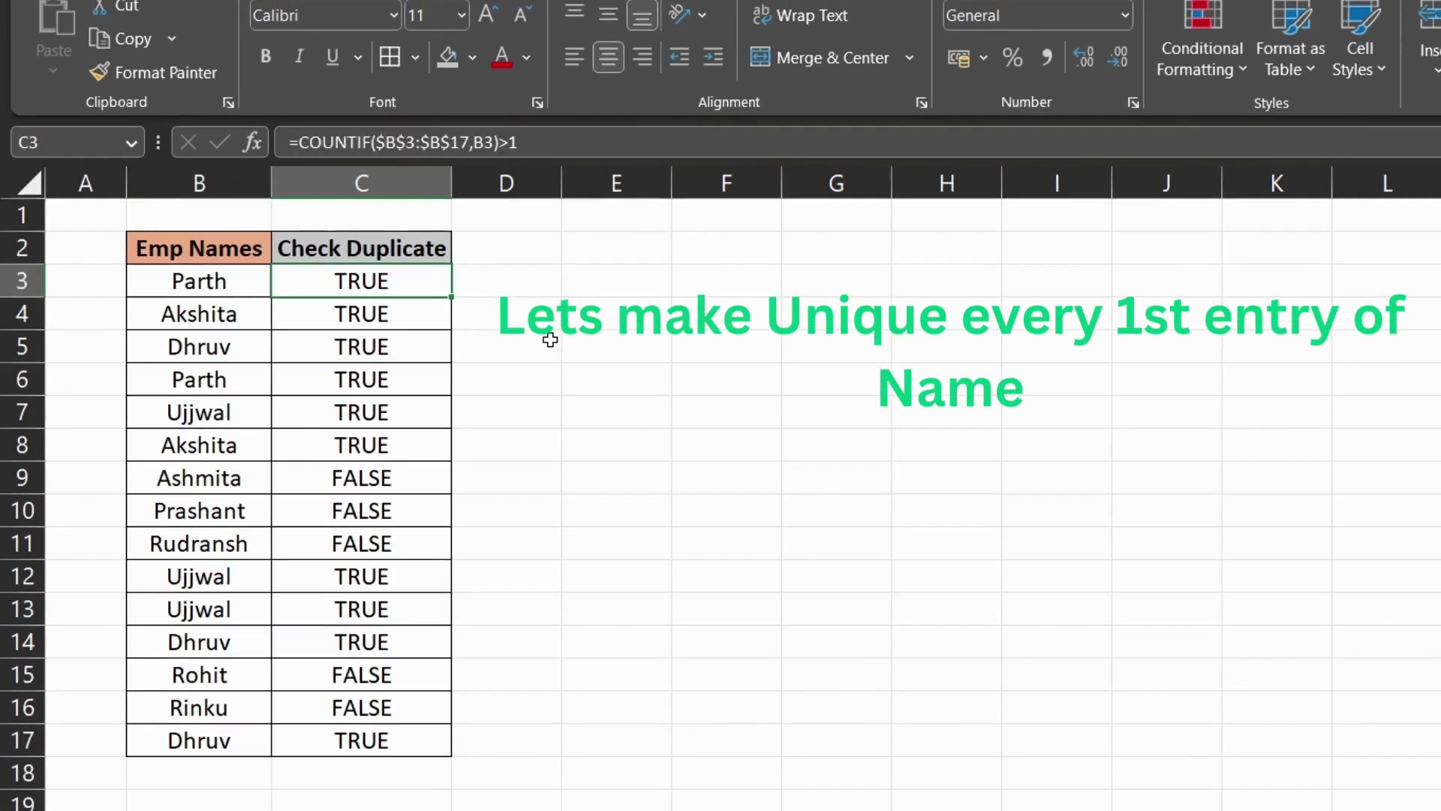
{"action": "left_click", "coordinate": [404, 247]}
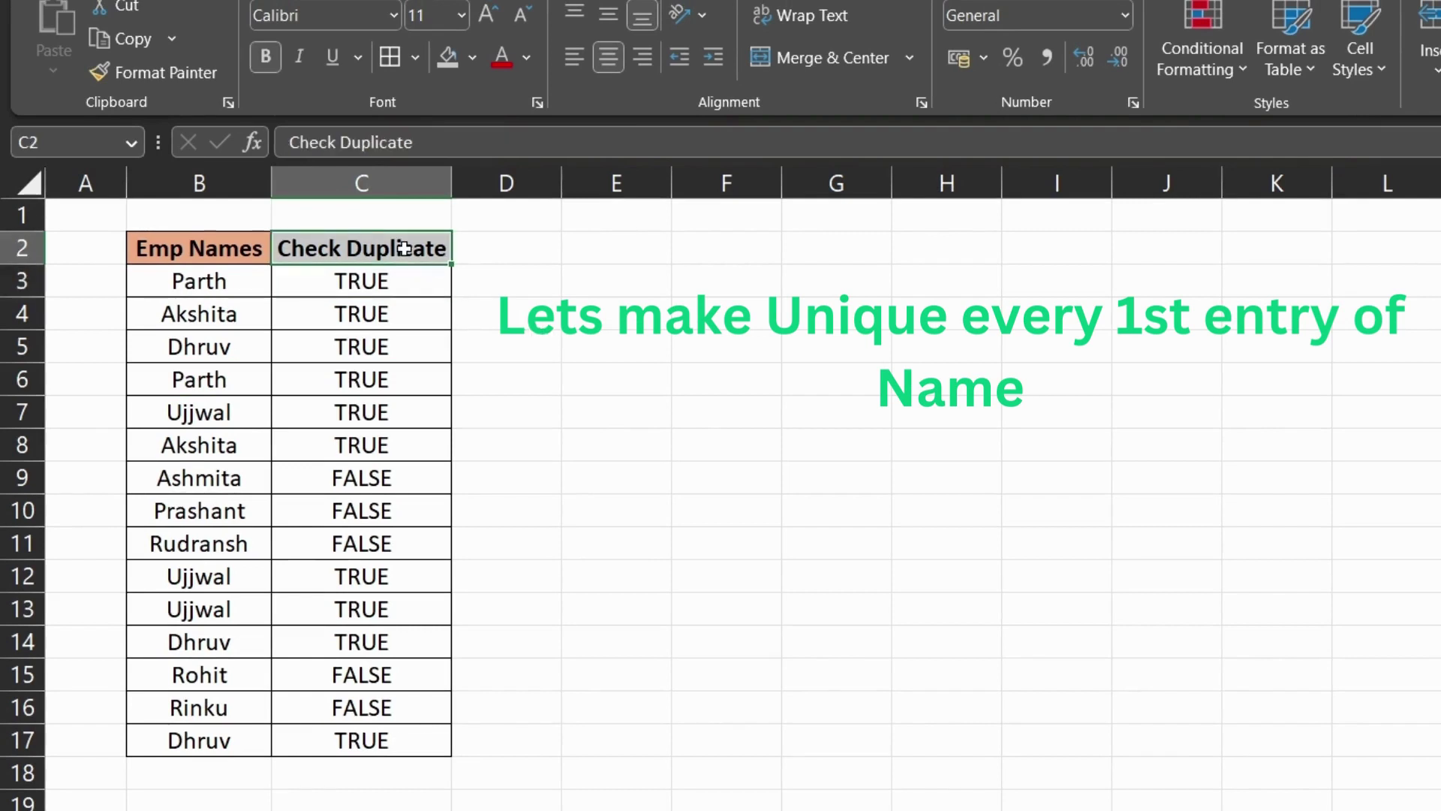
{"action": "key", "text": "ctrl+c"}
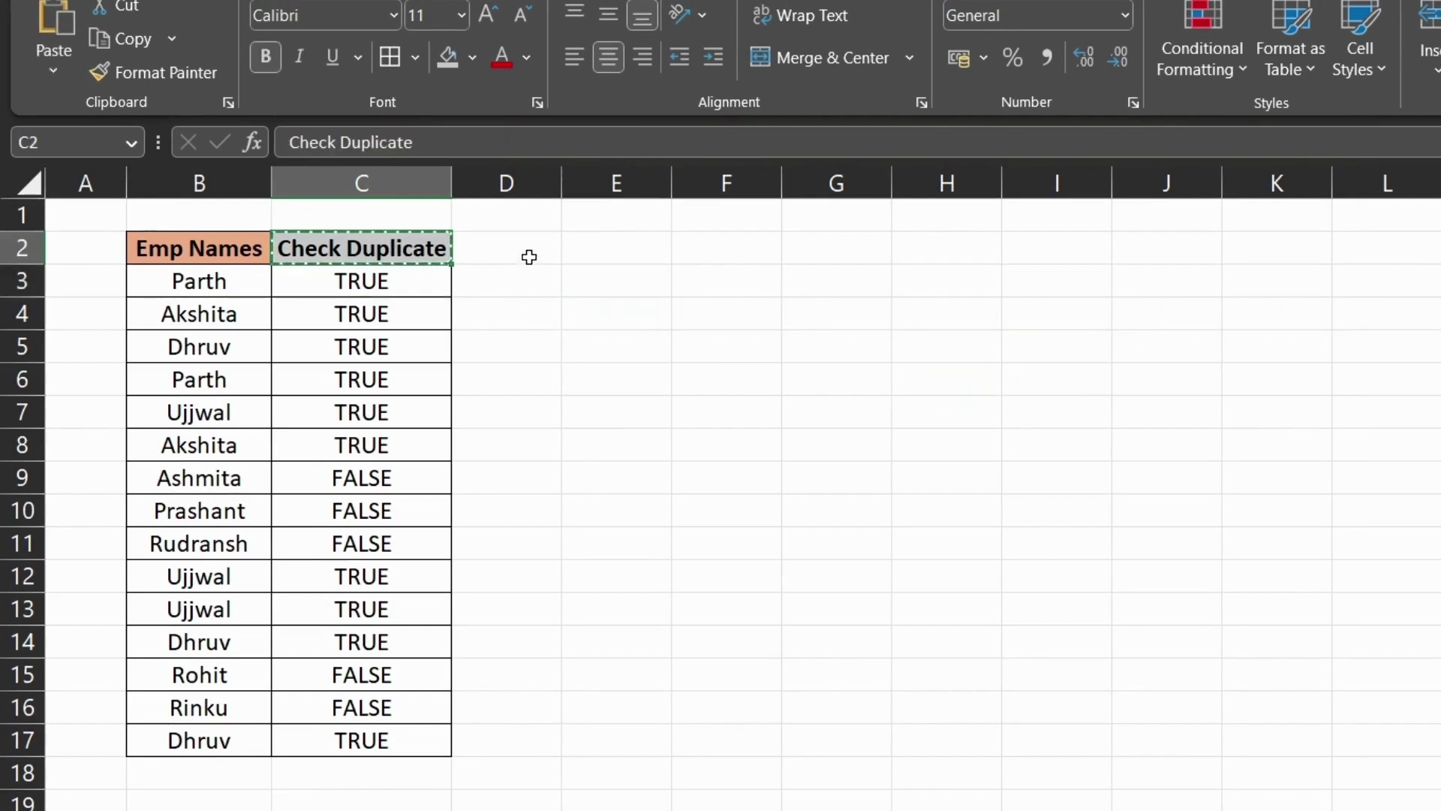
{"action": "left_click", "coordinate": [529, 253]}
{"action": "key", "text": "ctrl+v"}
{"action": "double_click", "coordinate": [560, 183]}
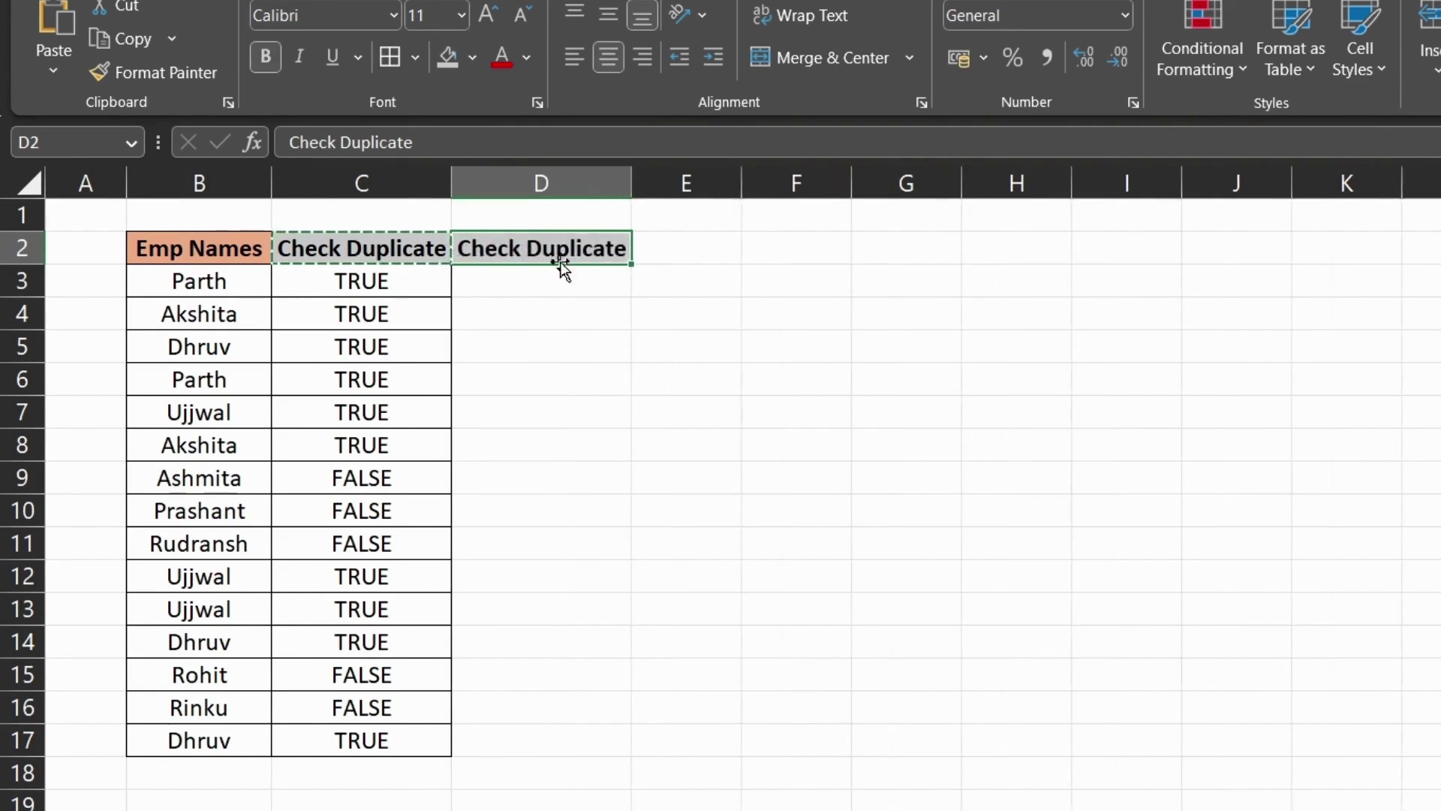
Start a COUNTIF in D3 with the expanding range $B$3:B3.
{"action": "left_click", "coordinate": [527, 283]}
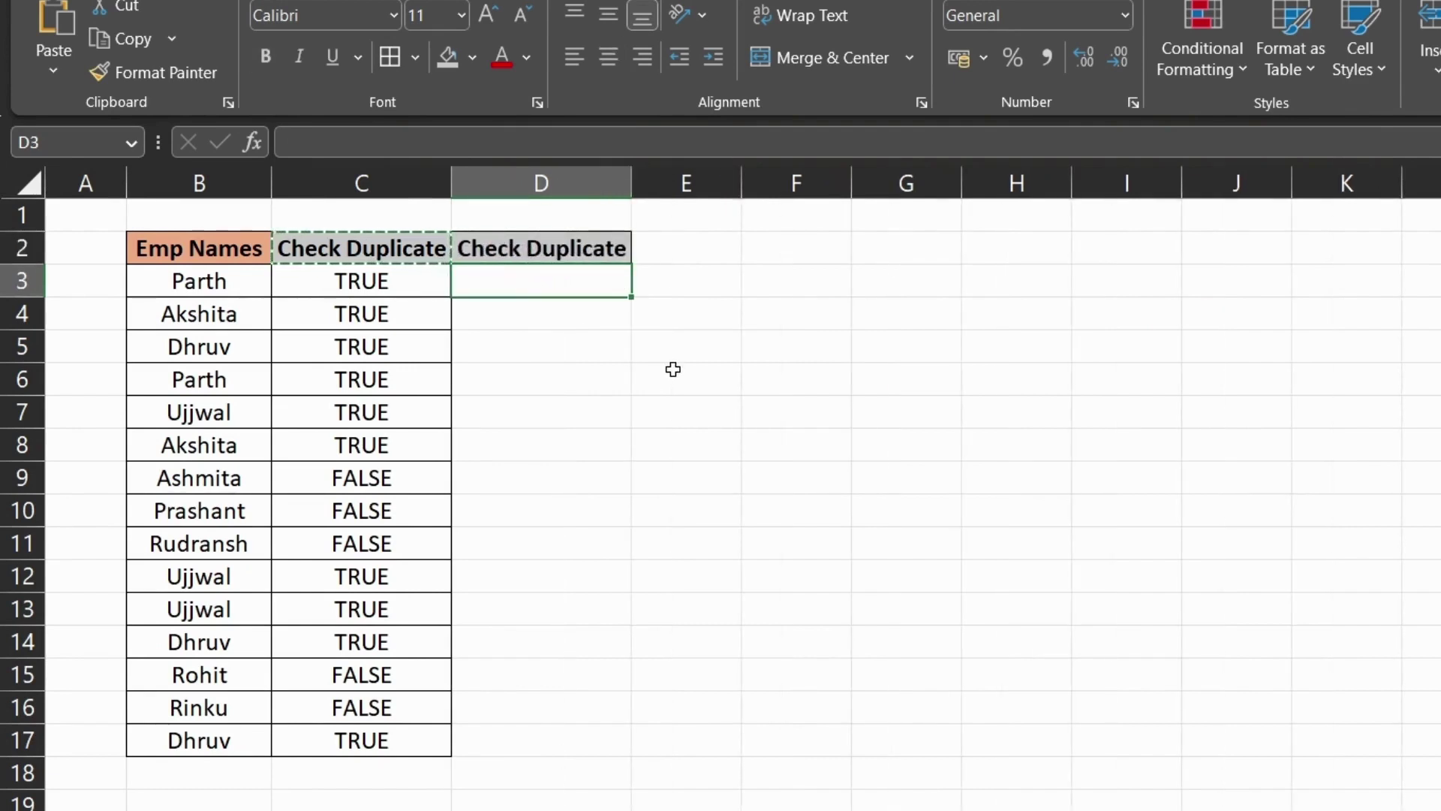
{"action": "key", "text": "Escape"}
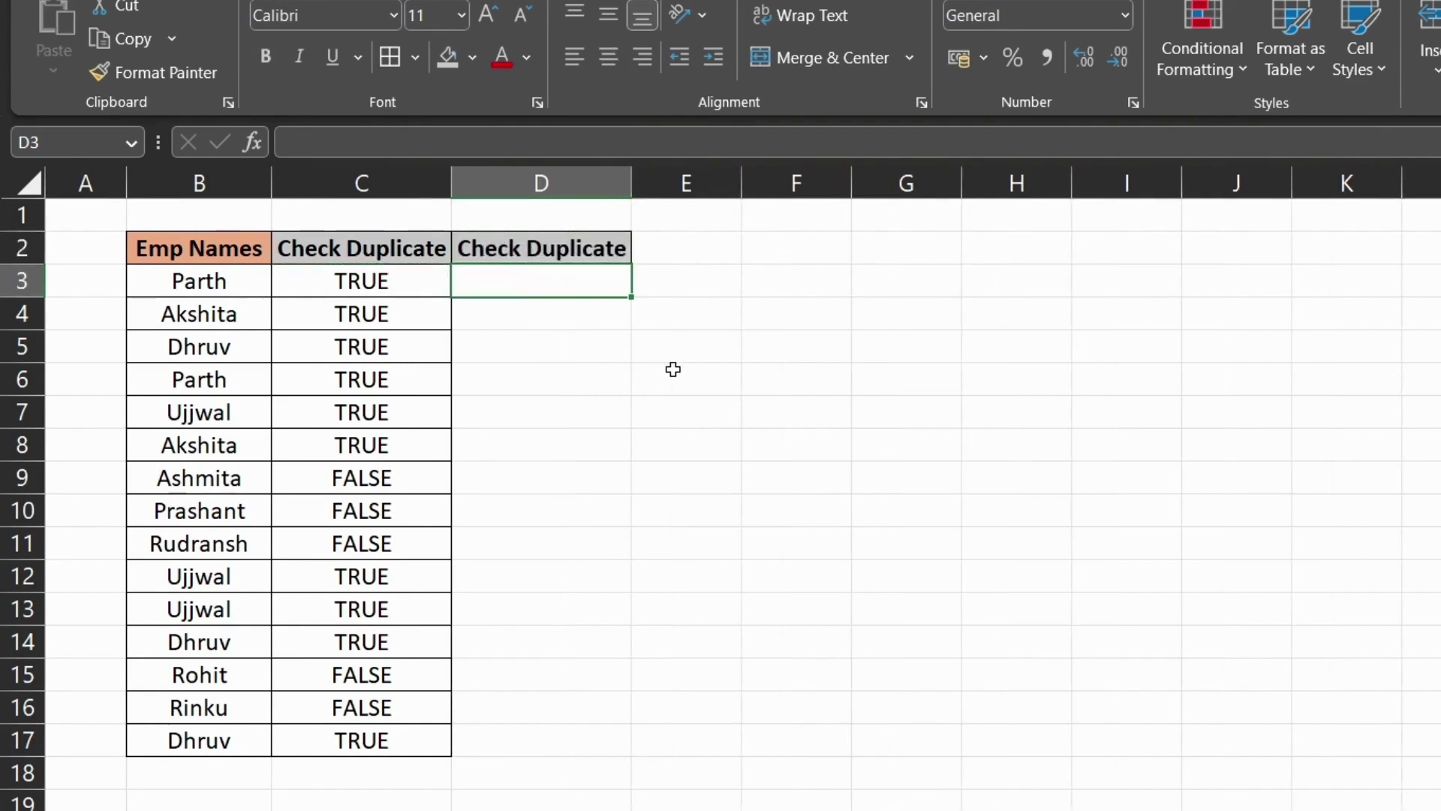
{"action": "type", "text": "="}
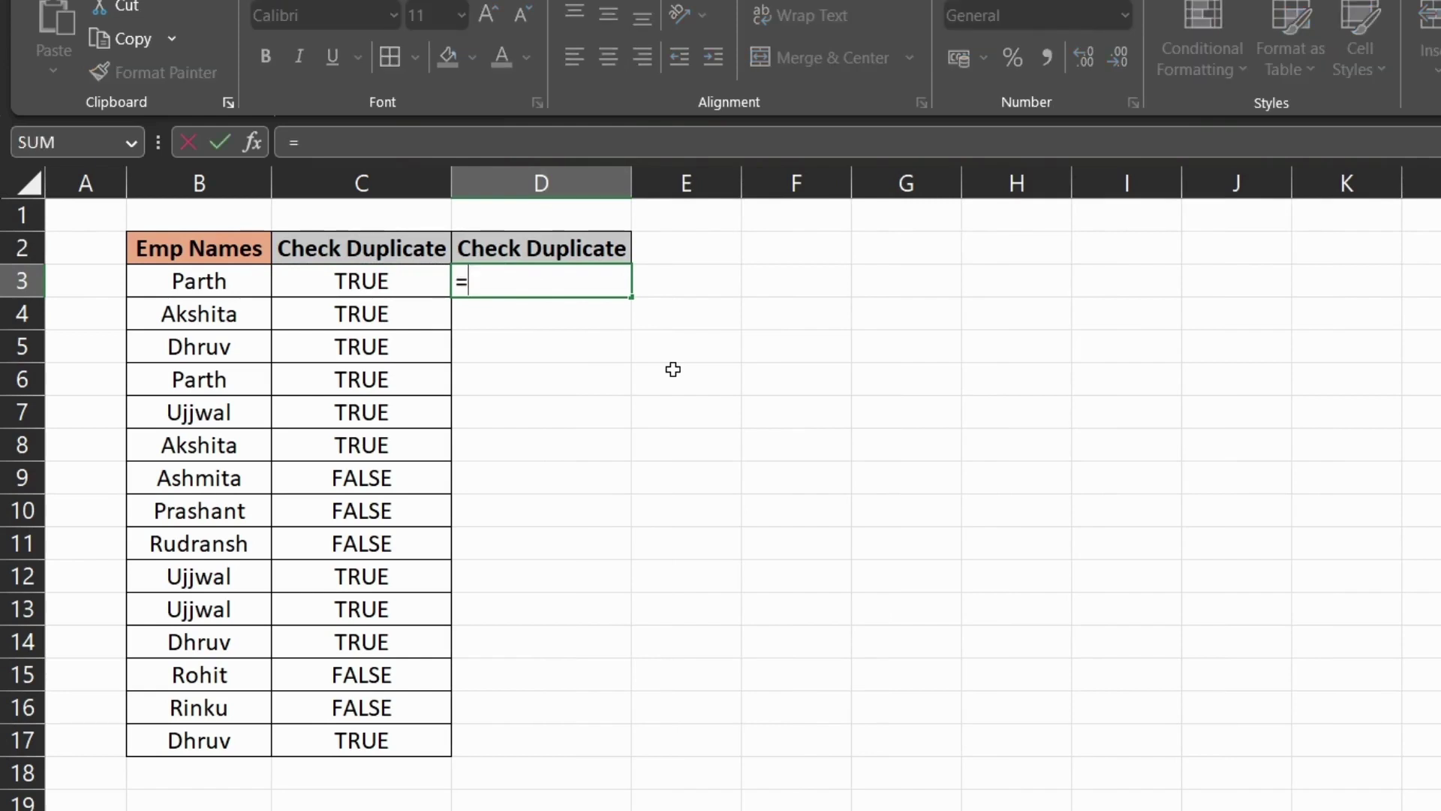
{"action": "type", "text": "count"}
{"action": "key", "text": "Down"}
{"action": "key", "text": "Down"}
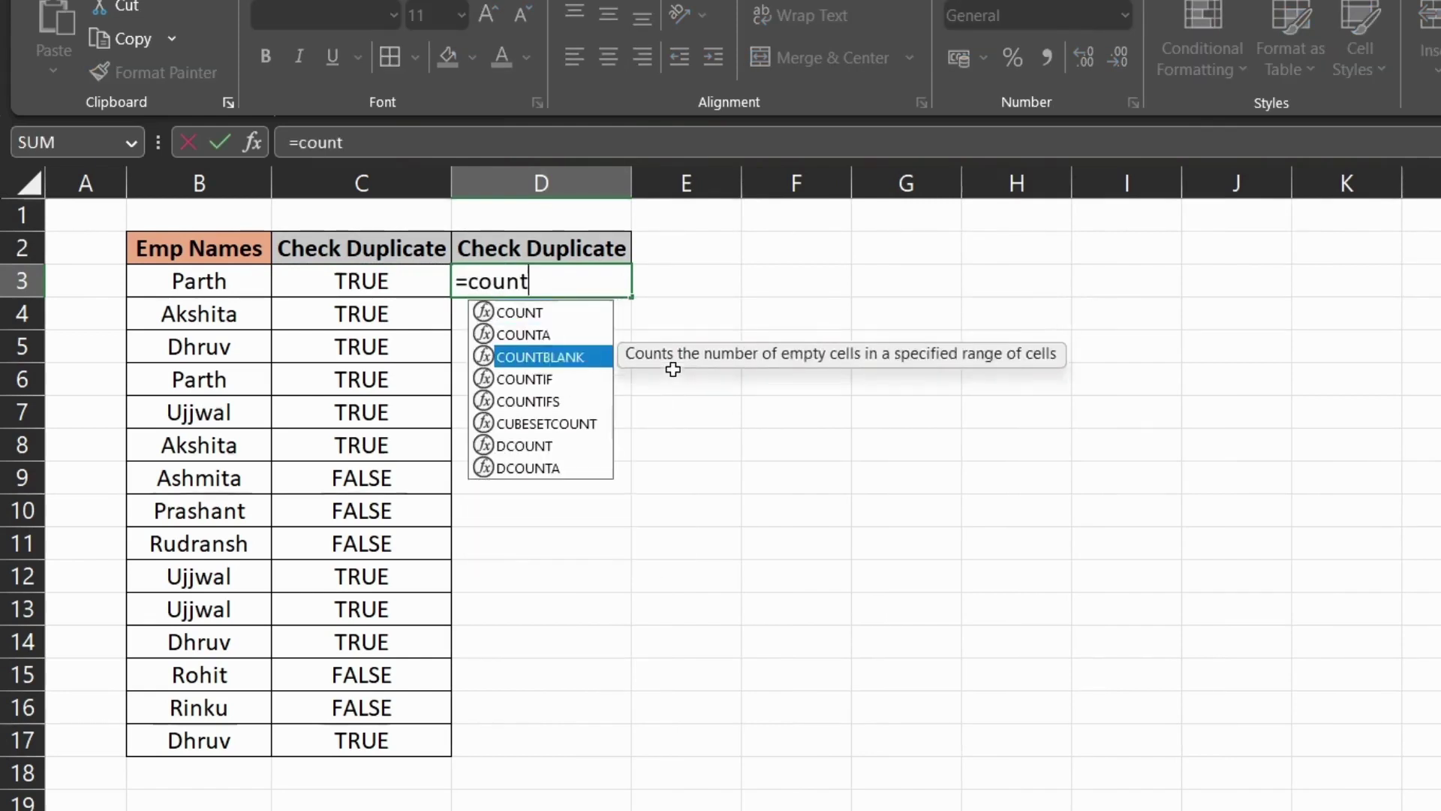
{"action": "key", "text": "Down"}
{"action": "key", "text": "Tab"}
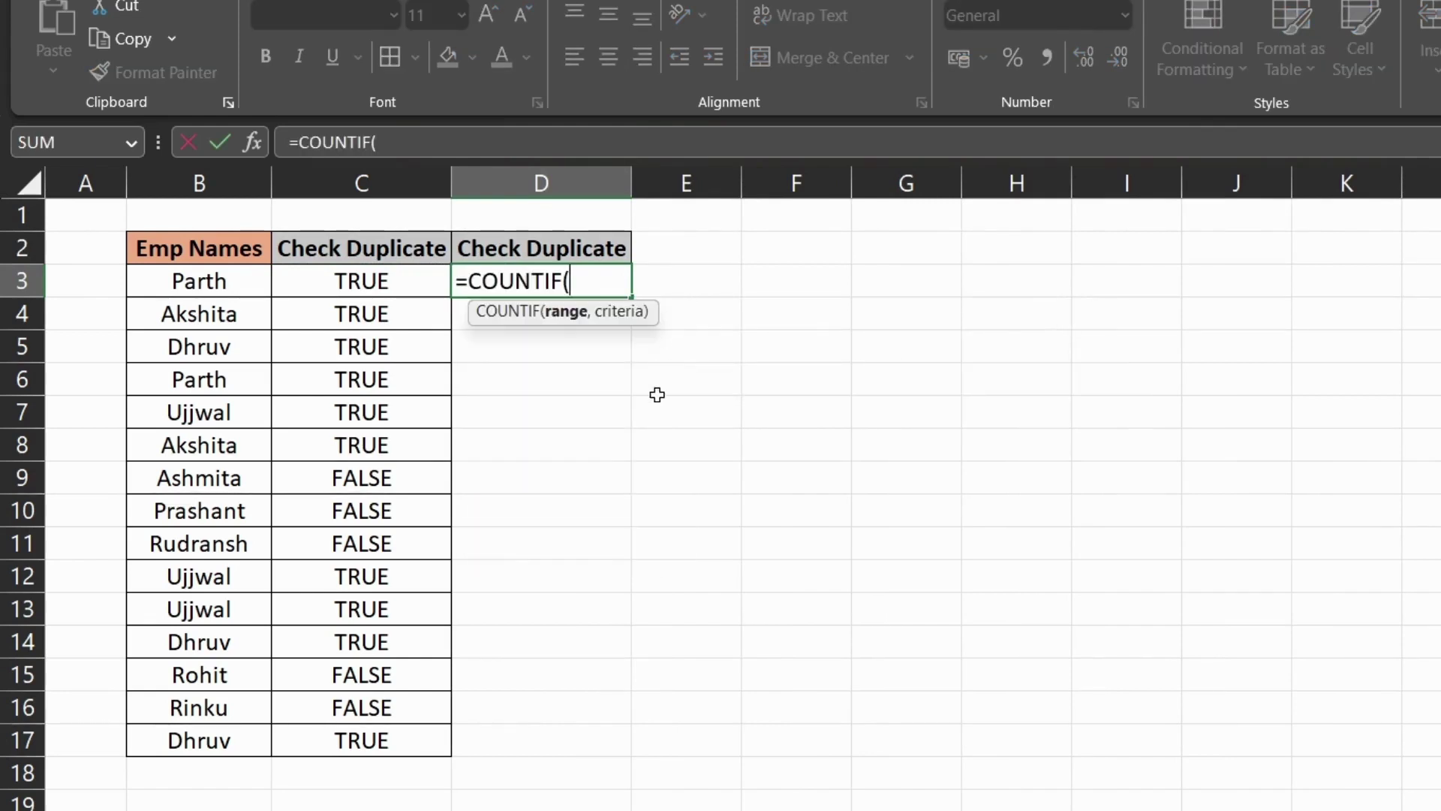
{"action": "left_click", "coordinate": [214, 279]}
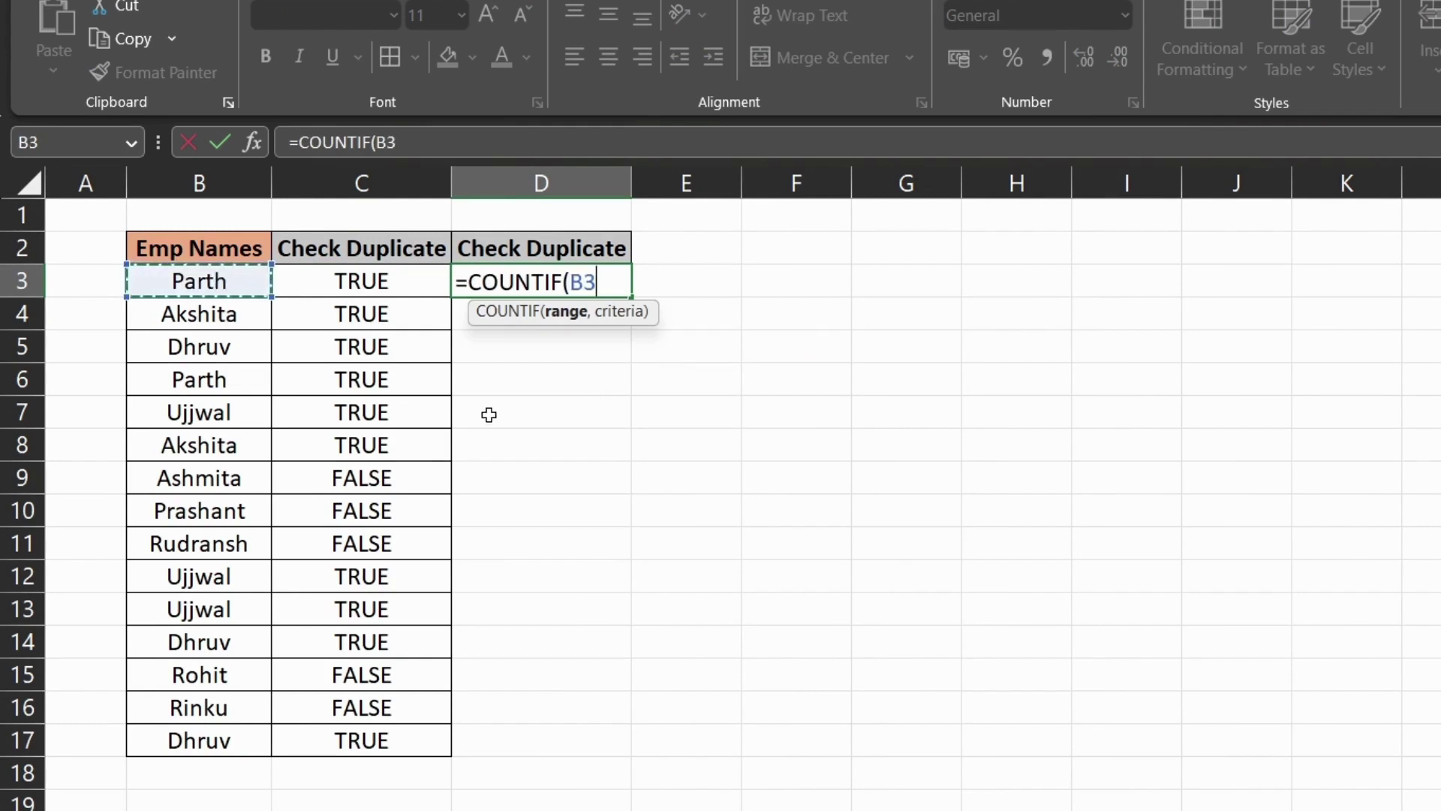
{"action": "type", "text": ":B3"}
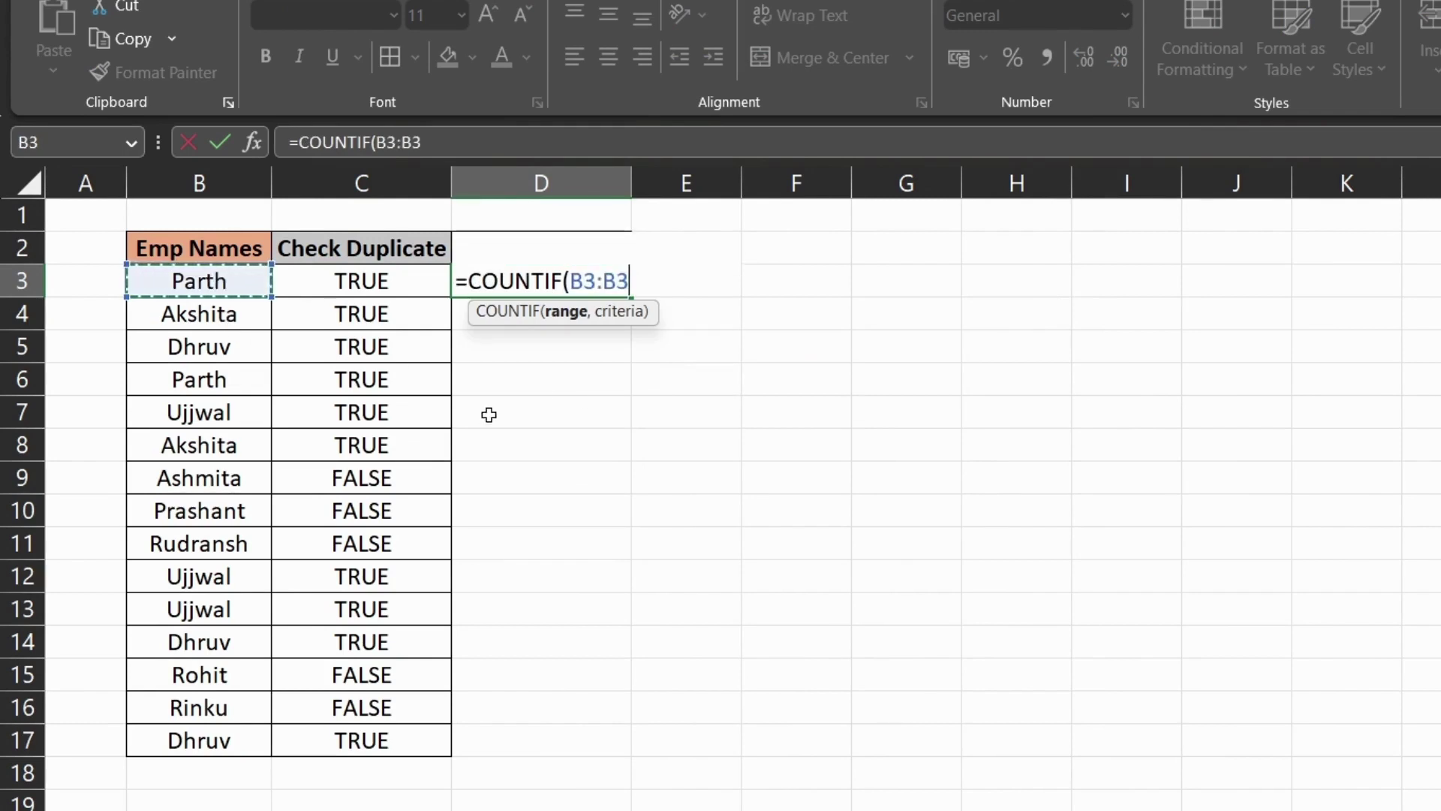
{"action": "left_click_drag", "start_coordinate": [584, 281], "coordinate": [629, 282]}
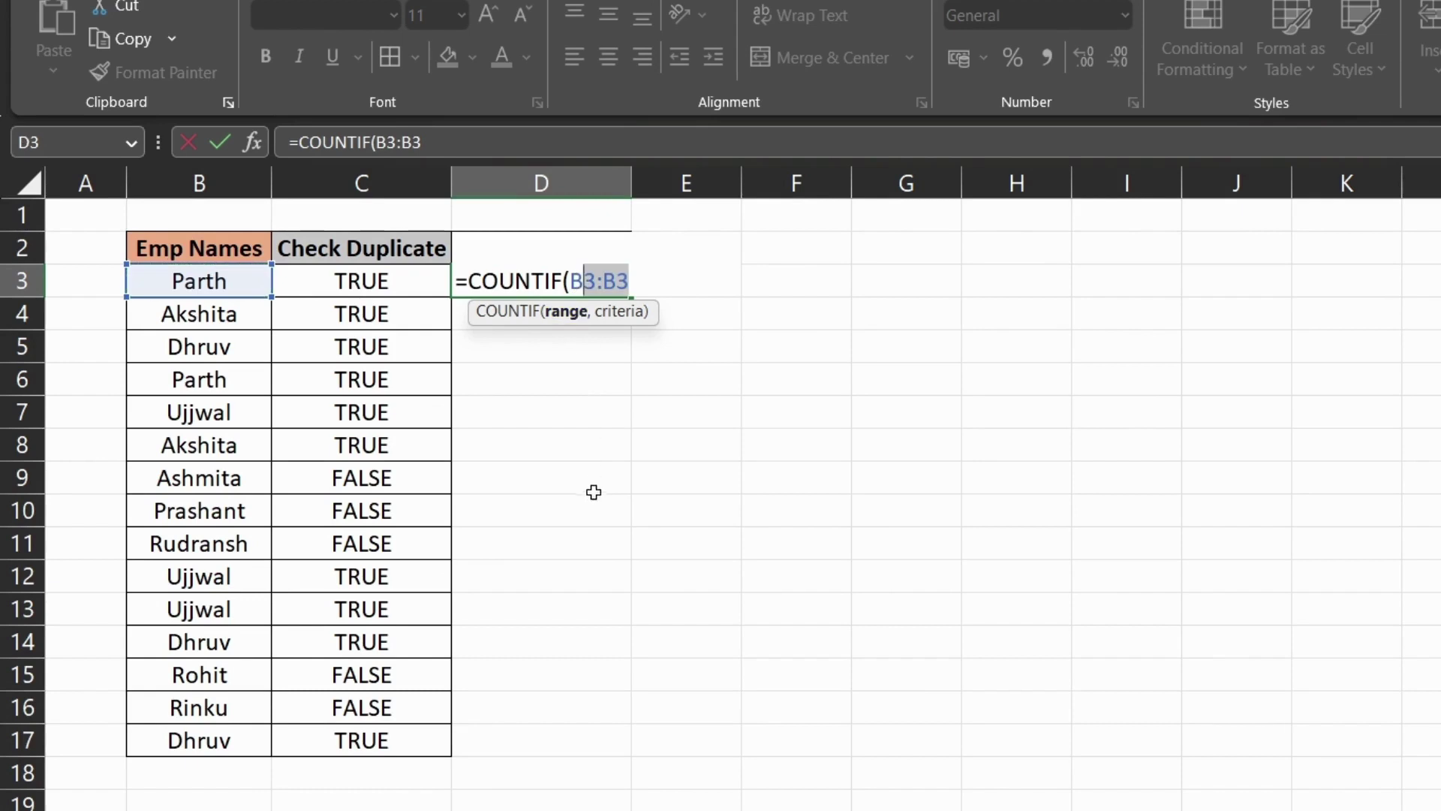
{"action": "left_click", "coordinate": [583, 281]}
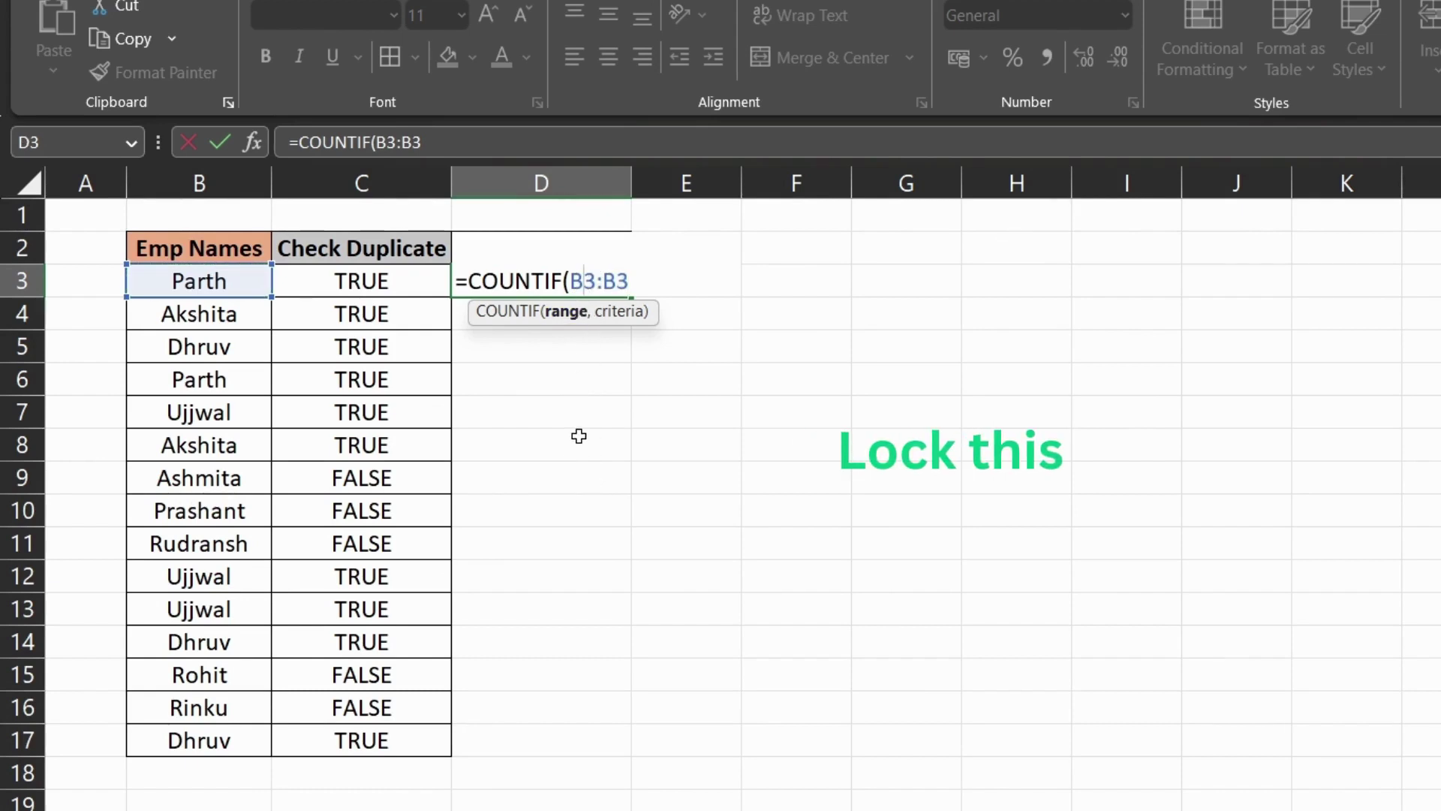
{"action": "key", "text": "F4"}
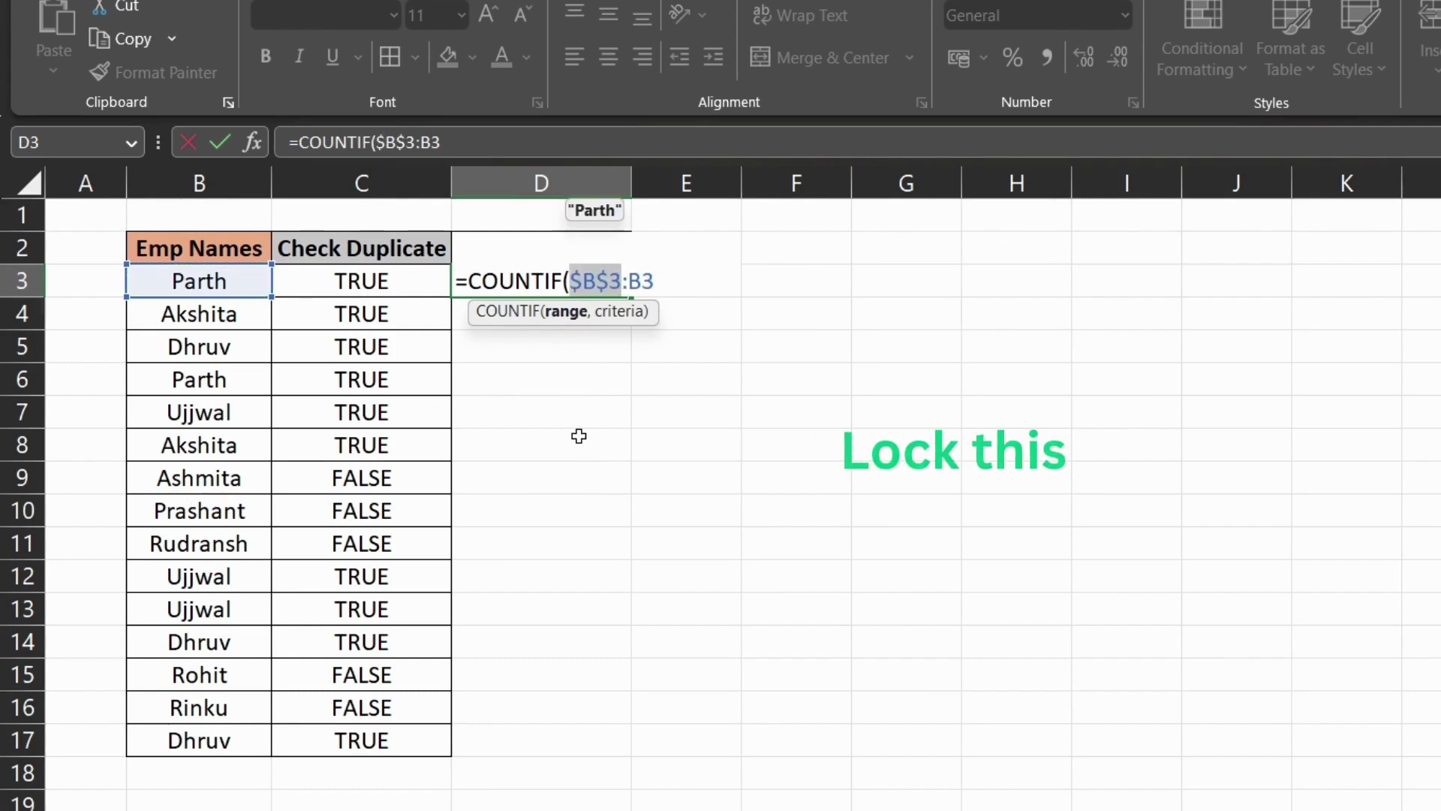
Add B3 as the criterion and >1 to complete =COUNTIF($B$3:B3,B3)>1.
{"action": "left_click", "coordinate": [671, 283]}
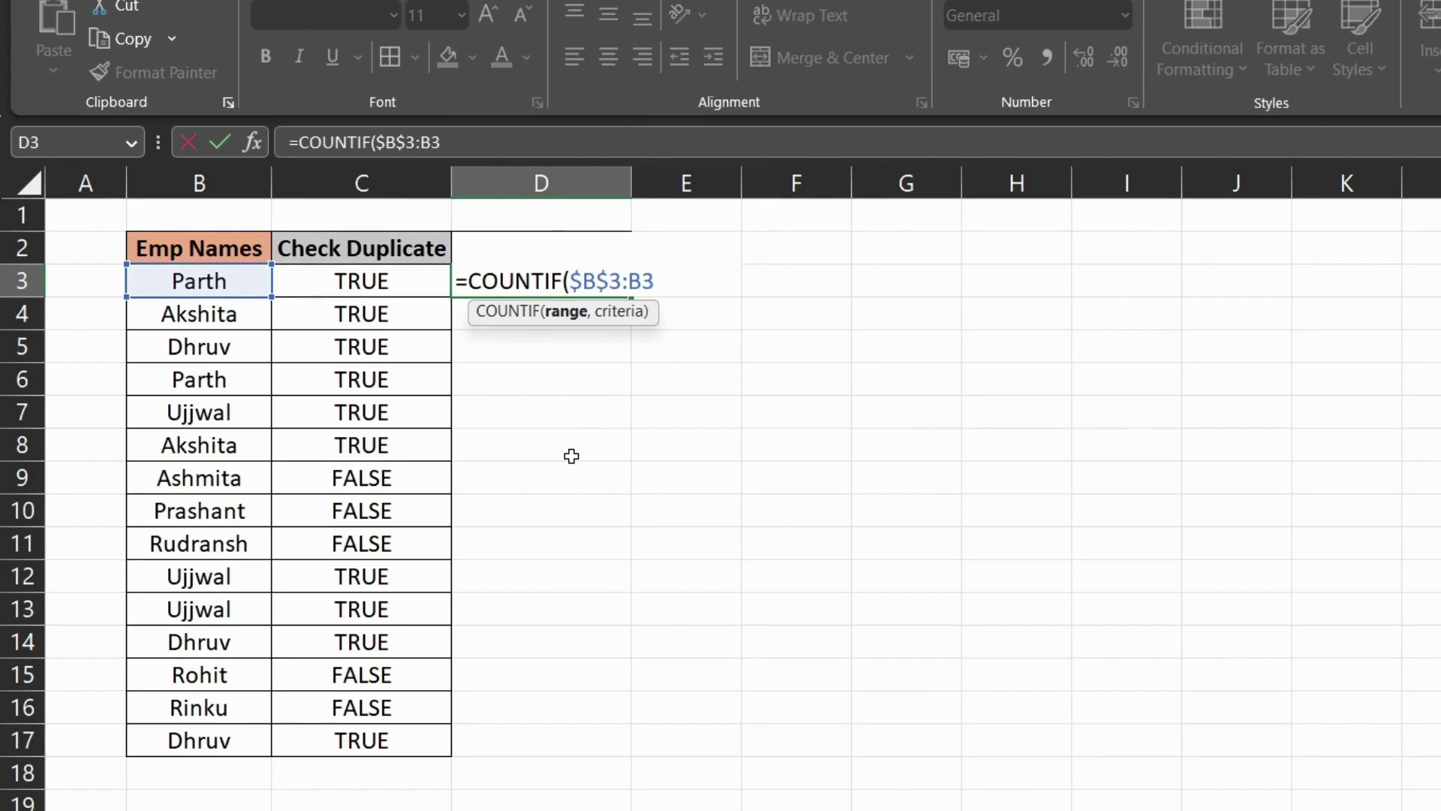
{"action": "type", "text": ","}
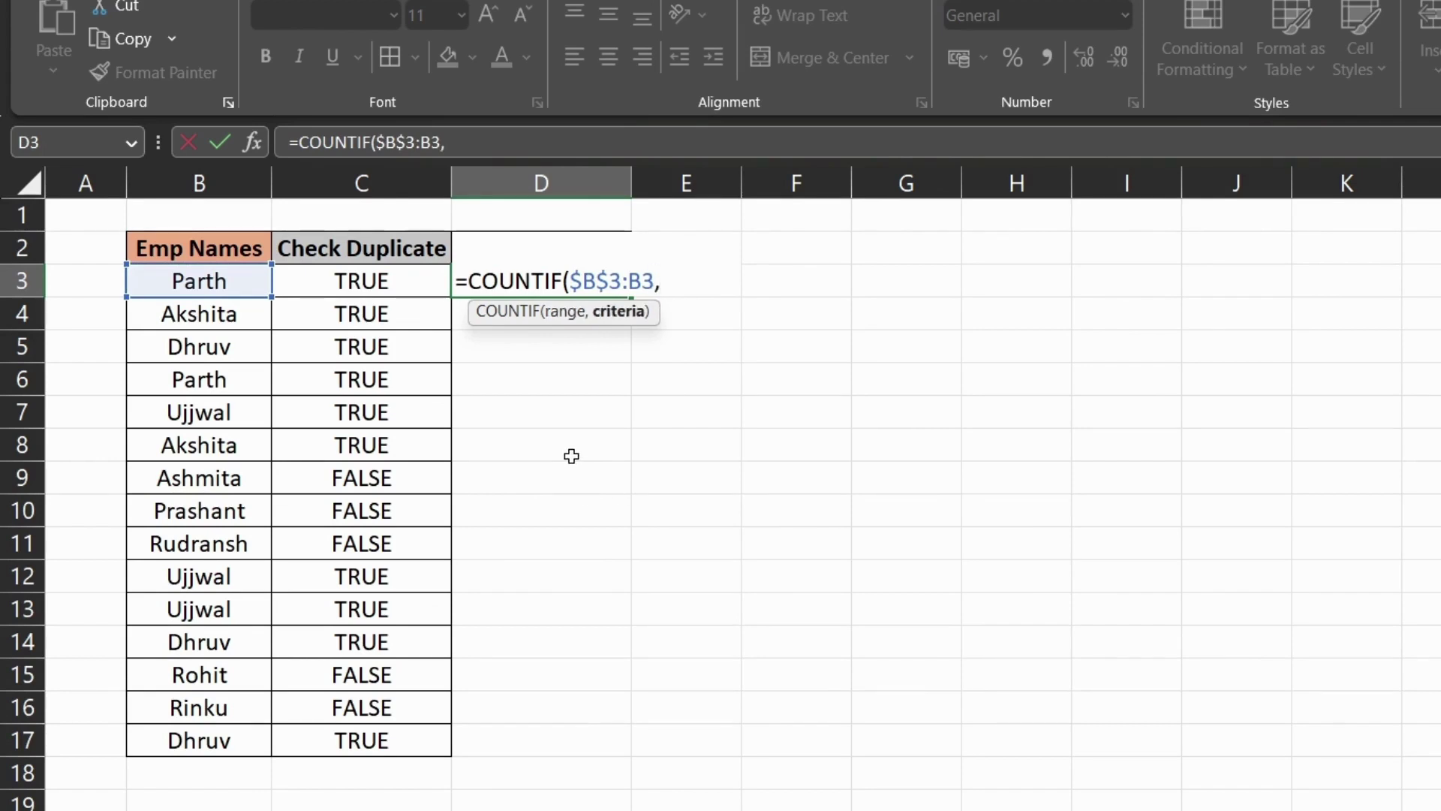
{"action": "left_click", "coordinate": [226, 283]}
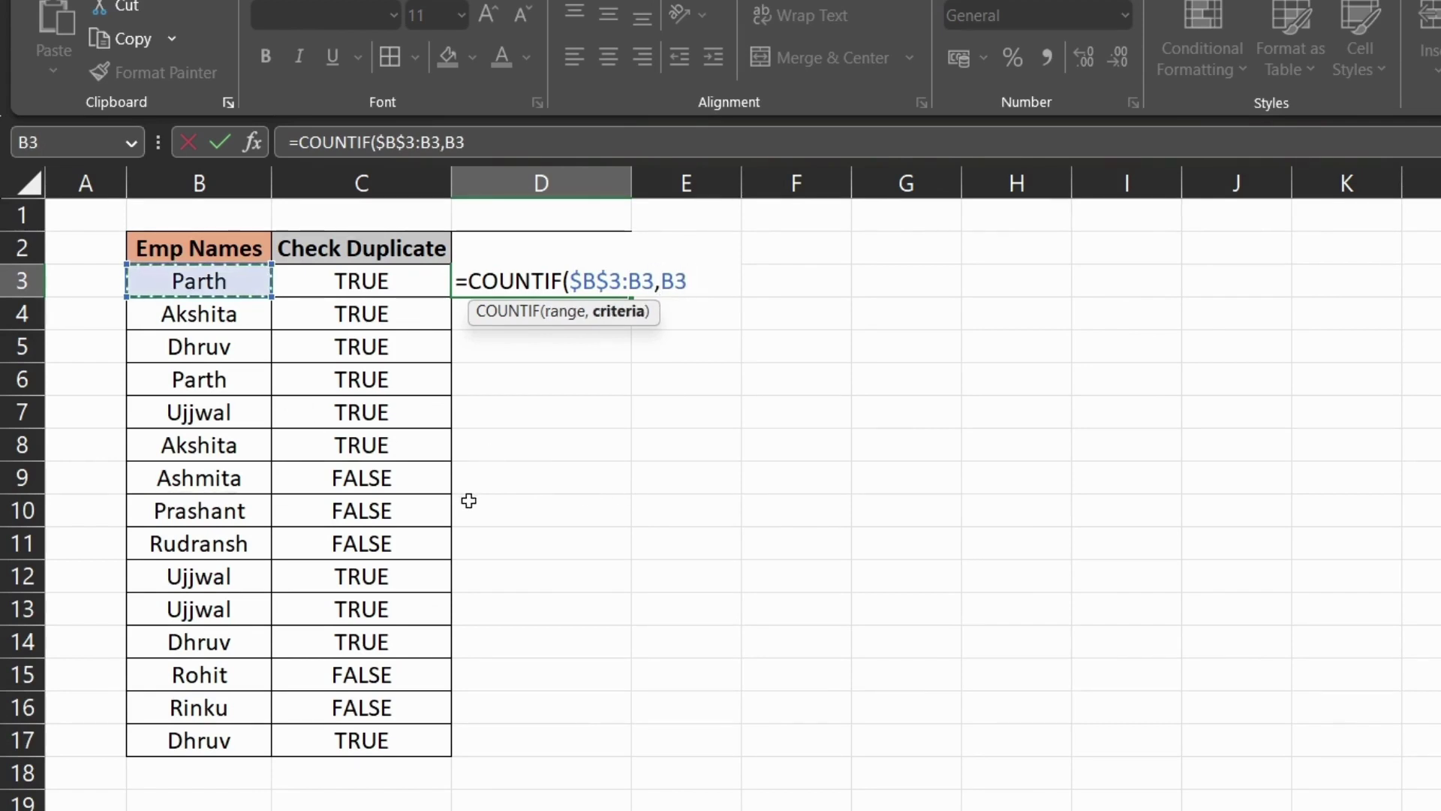
{"action": "type", "text": ")"}
{"action": "type", "text": ">1"}
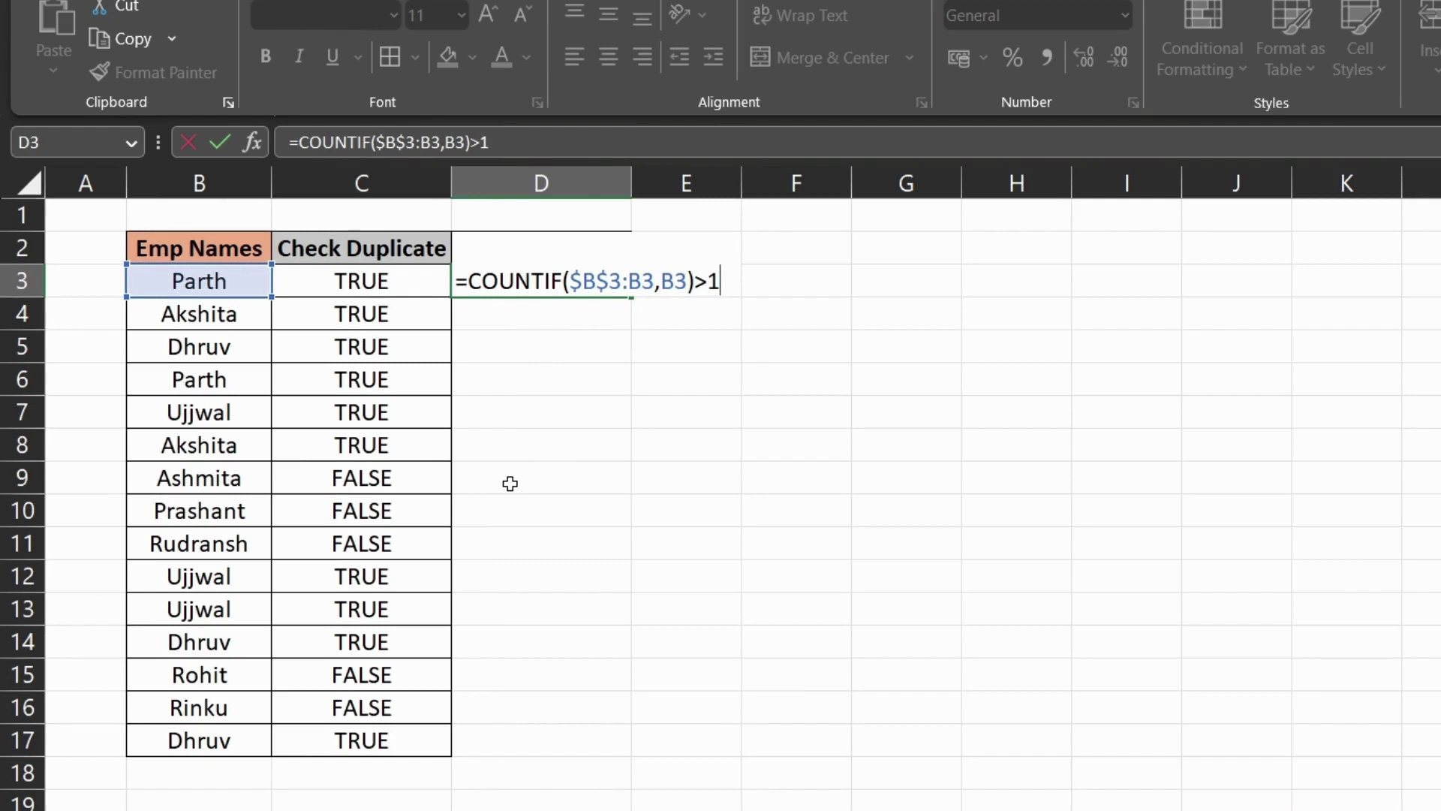
{"action": "key", "text": "Return"}
Compare the D3 result against the Parth entries in rows 3 and 6.
{"action": "key", "text": "Up"}
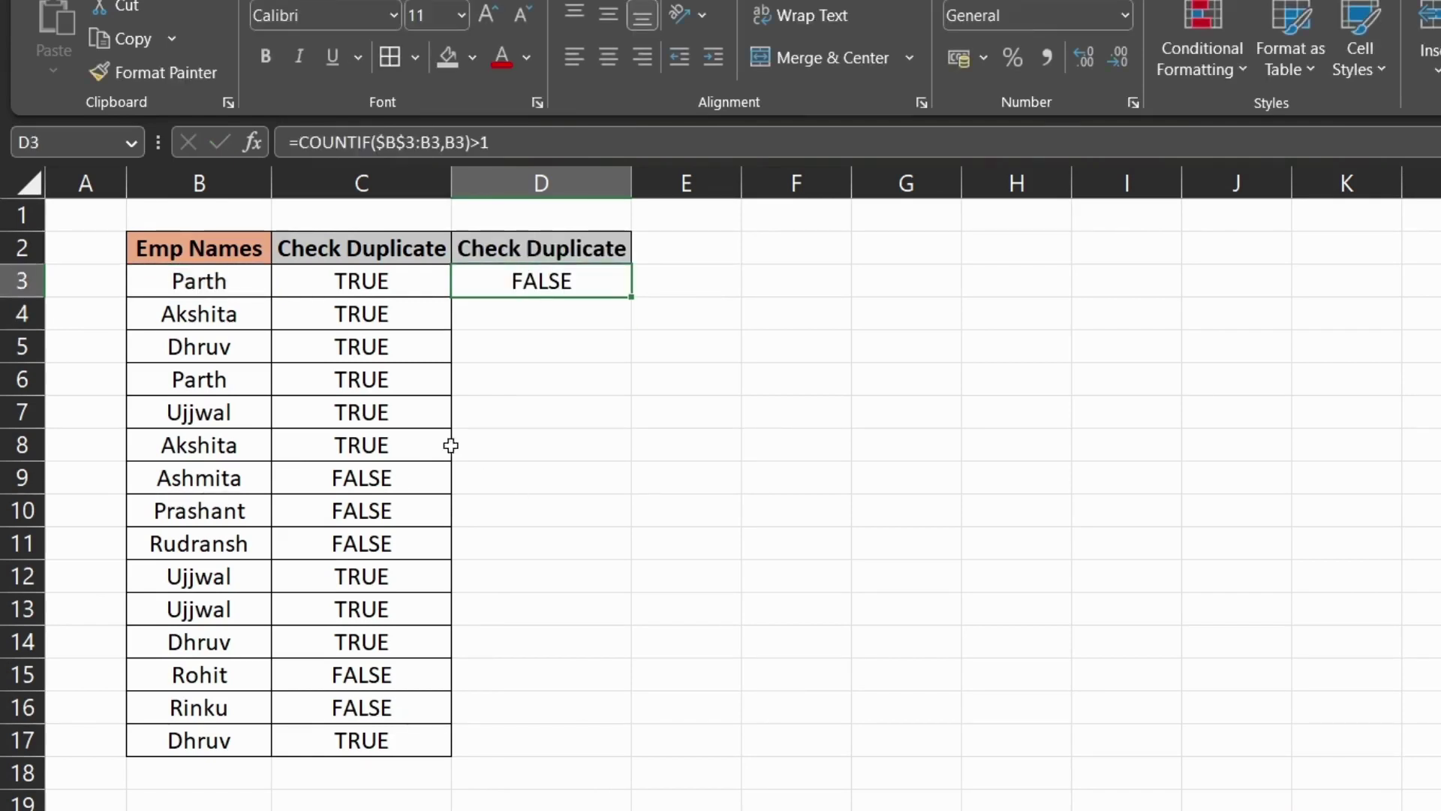
{"action": "left_click", "coordinate": [196, 277]}
{"action": "left_click", "coordinate": [513, 292]}
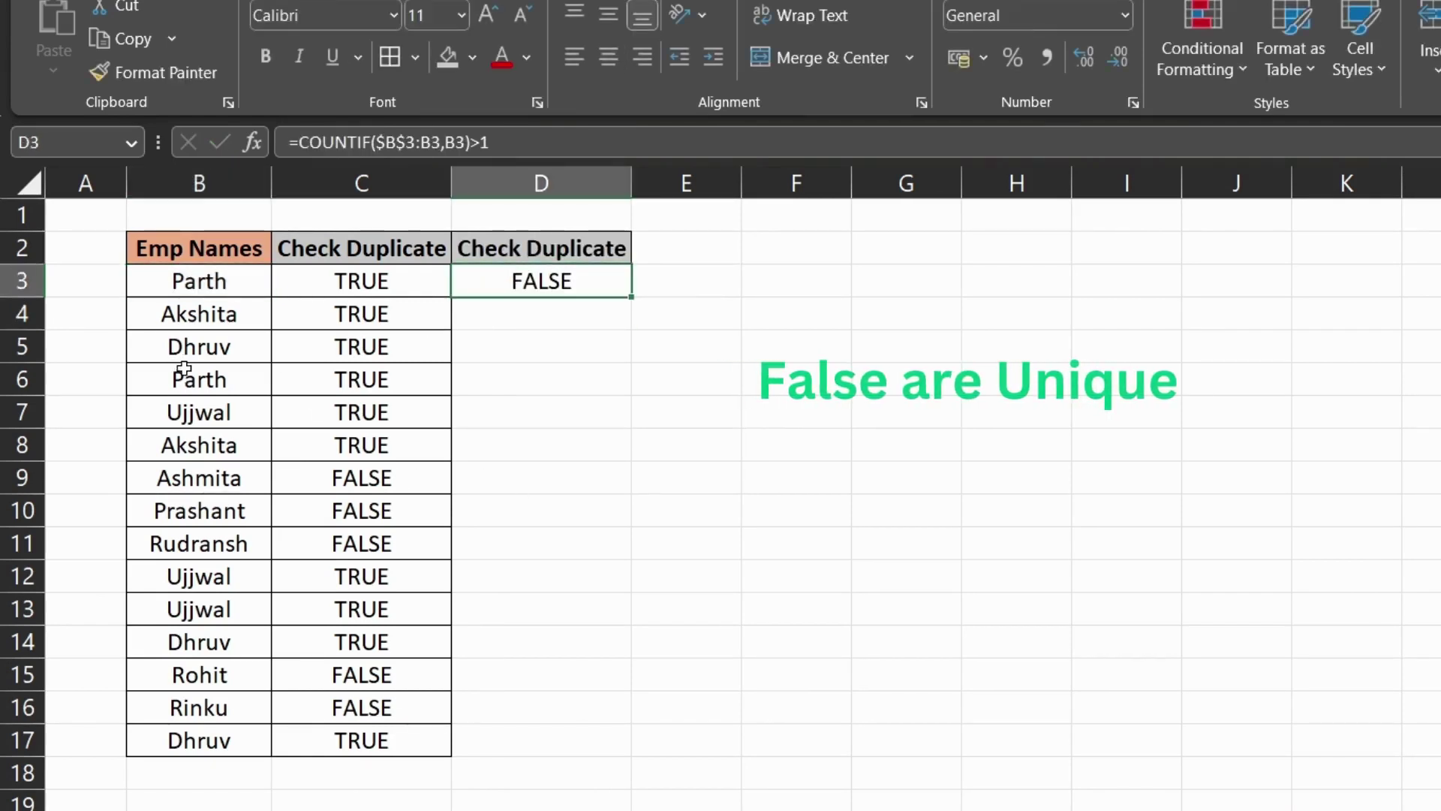
{"action": "left_click", "coordinate": [219, 384]}
{"action": "left_click", "coordinate": [375, 380]}
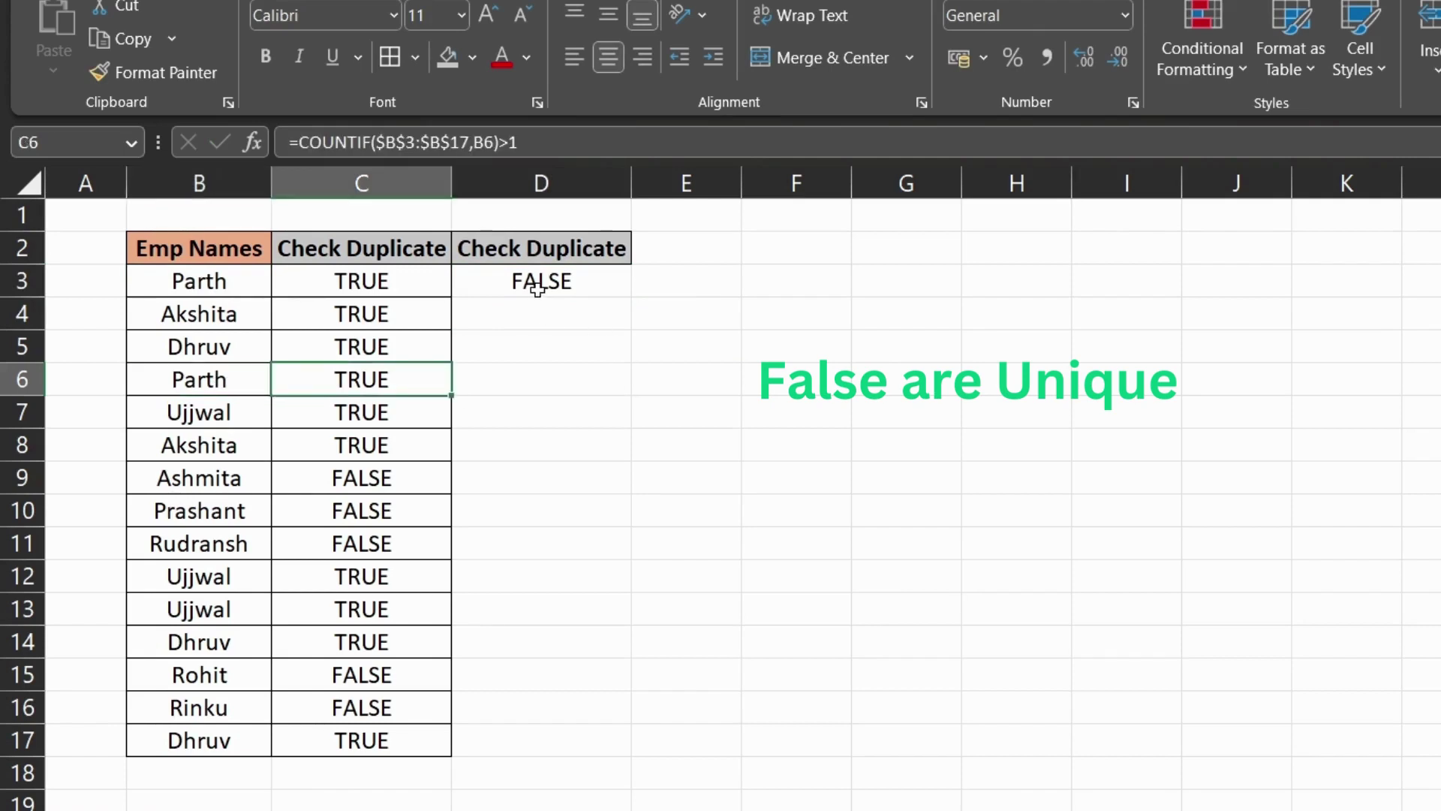
{"action": "left_click", "coordinate": [574, 294]}
Fill the expanding-range formula down to D17 and compare D6 and D3 with column C.
{"action": "left_click_drag", "start_coordinate": [631, 296], "coordinate": [597, 754]}
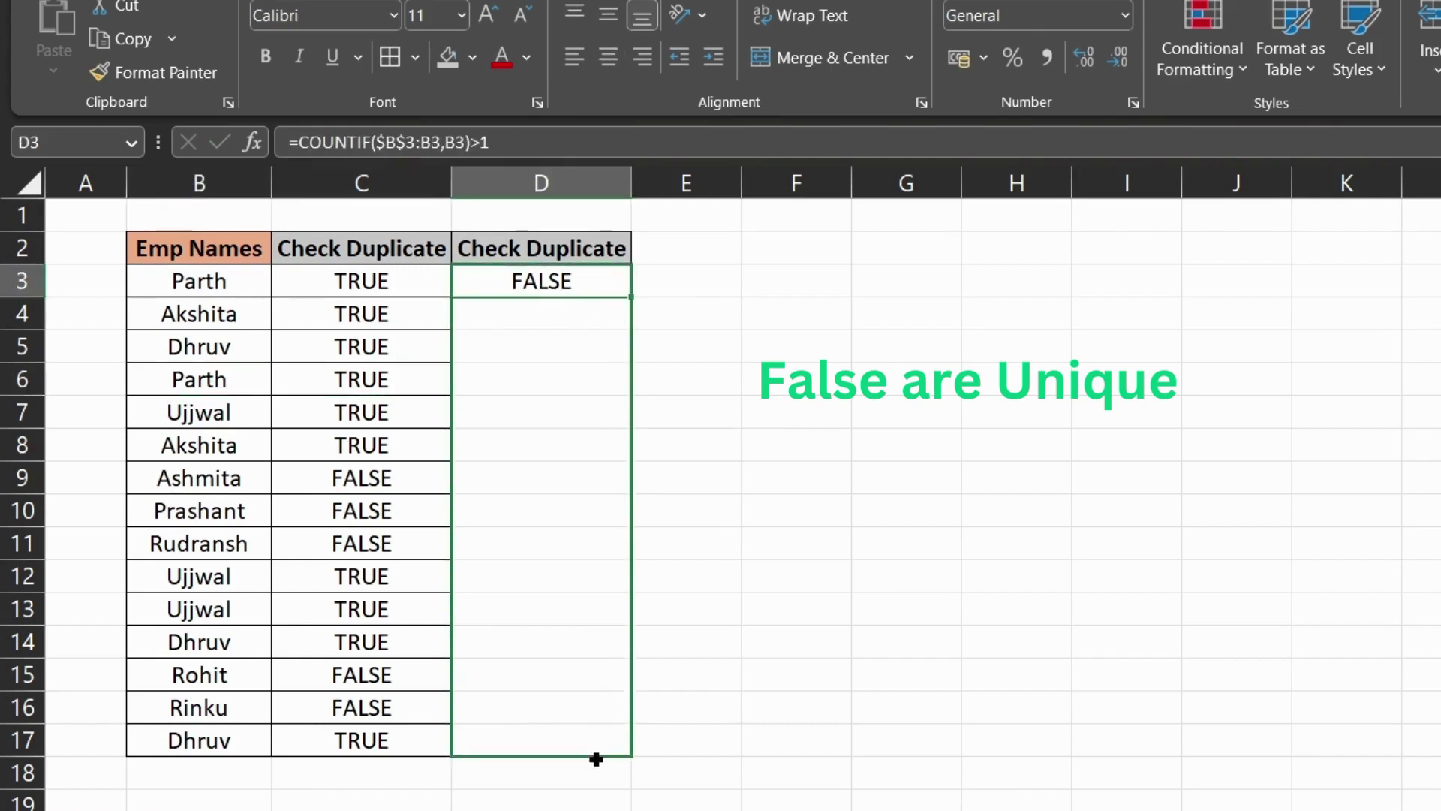
{"action": "left_click", "coordinate": [199, 379]}
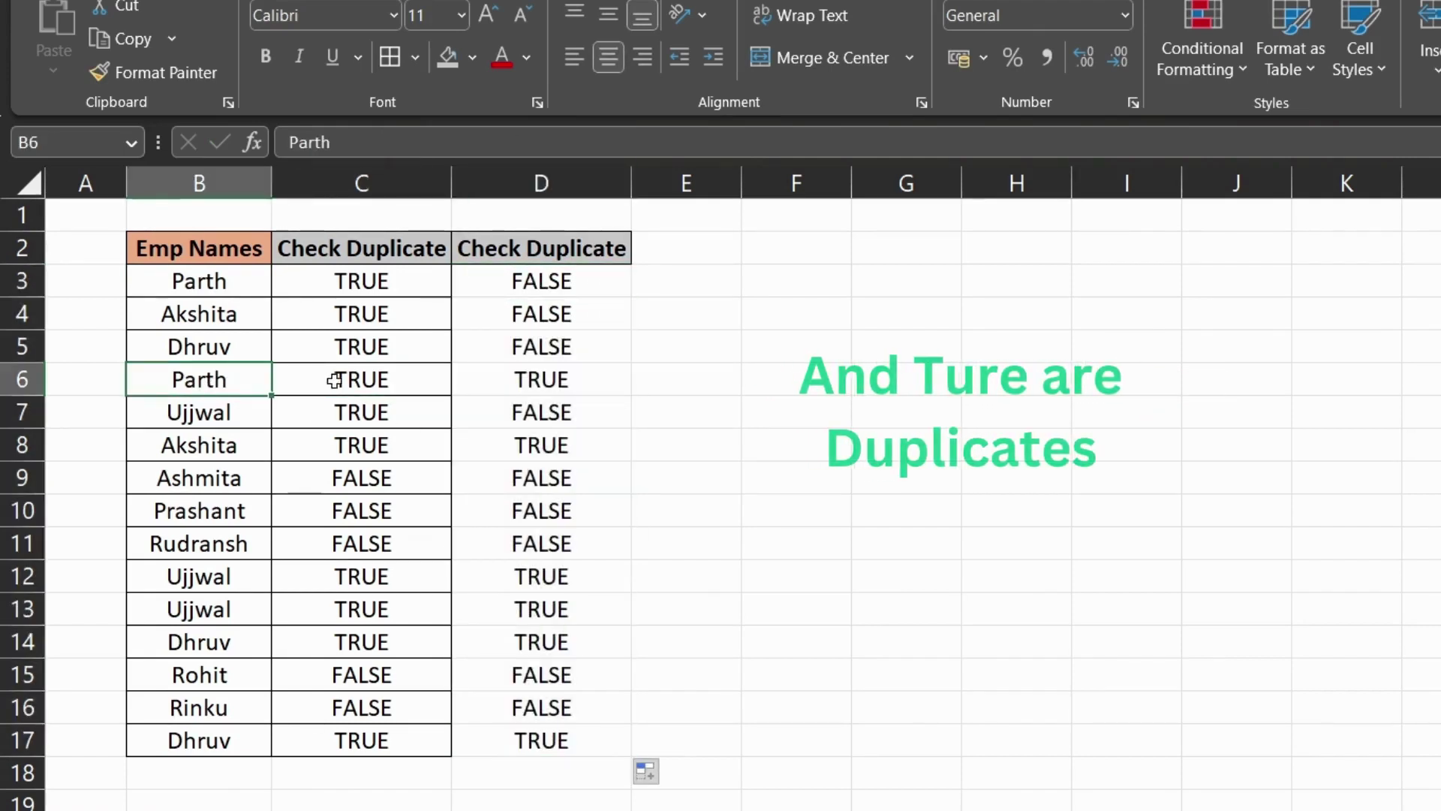
{"action": "left_click", "coordinate": [361, 380]}
{"action": "left_click", "coordinate": [499, 382]}
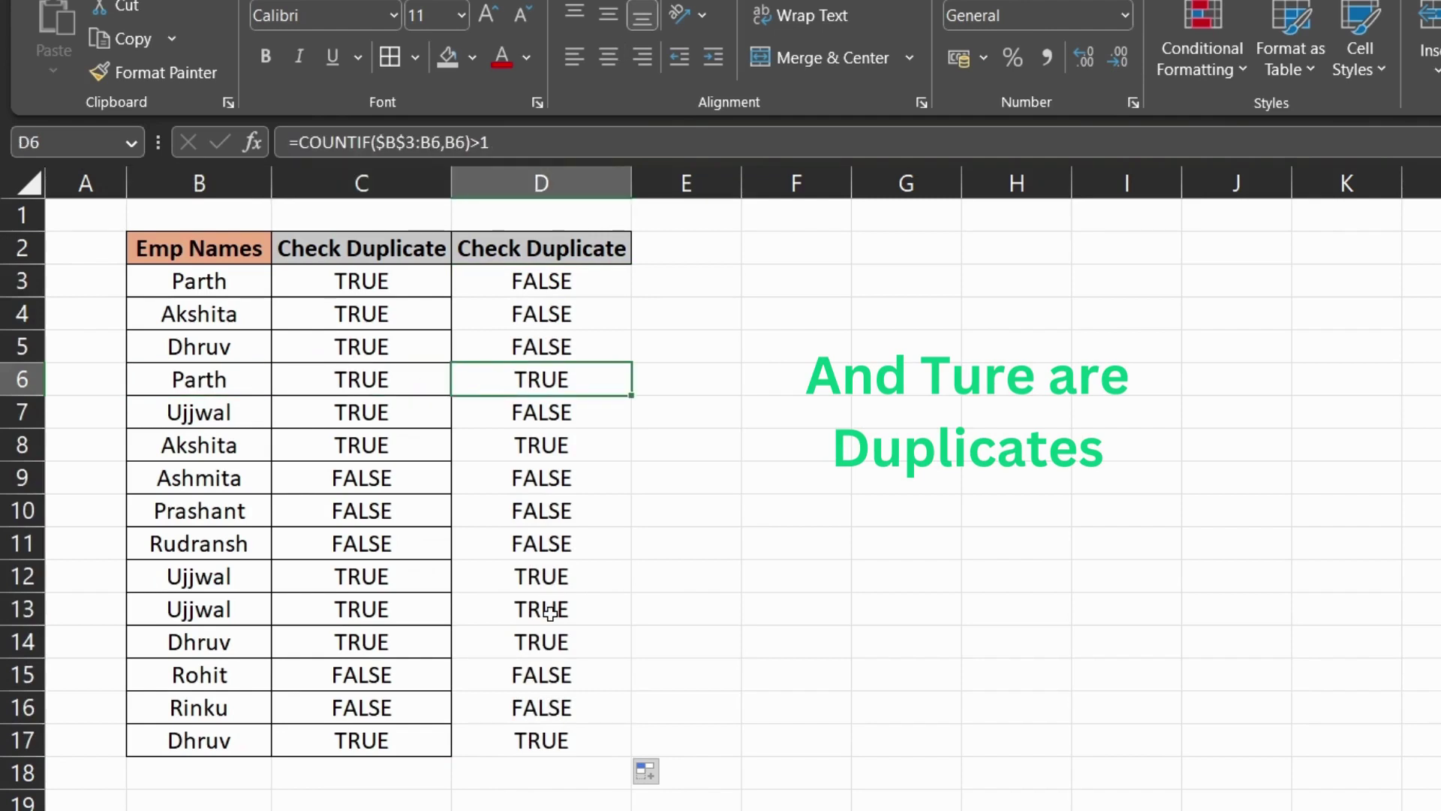
{"action": "left_click", "coordinate": [357, 279]}
{"action": "left_click", "coordinate": [504, 286]}
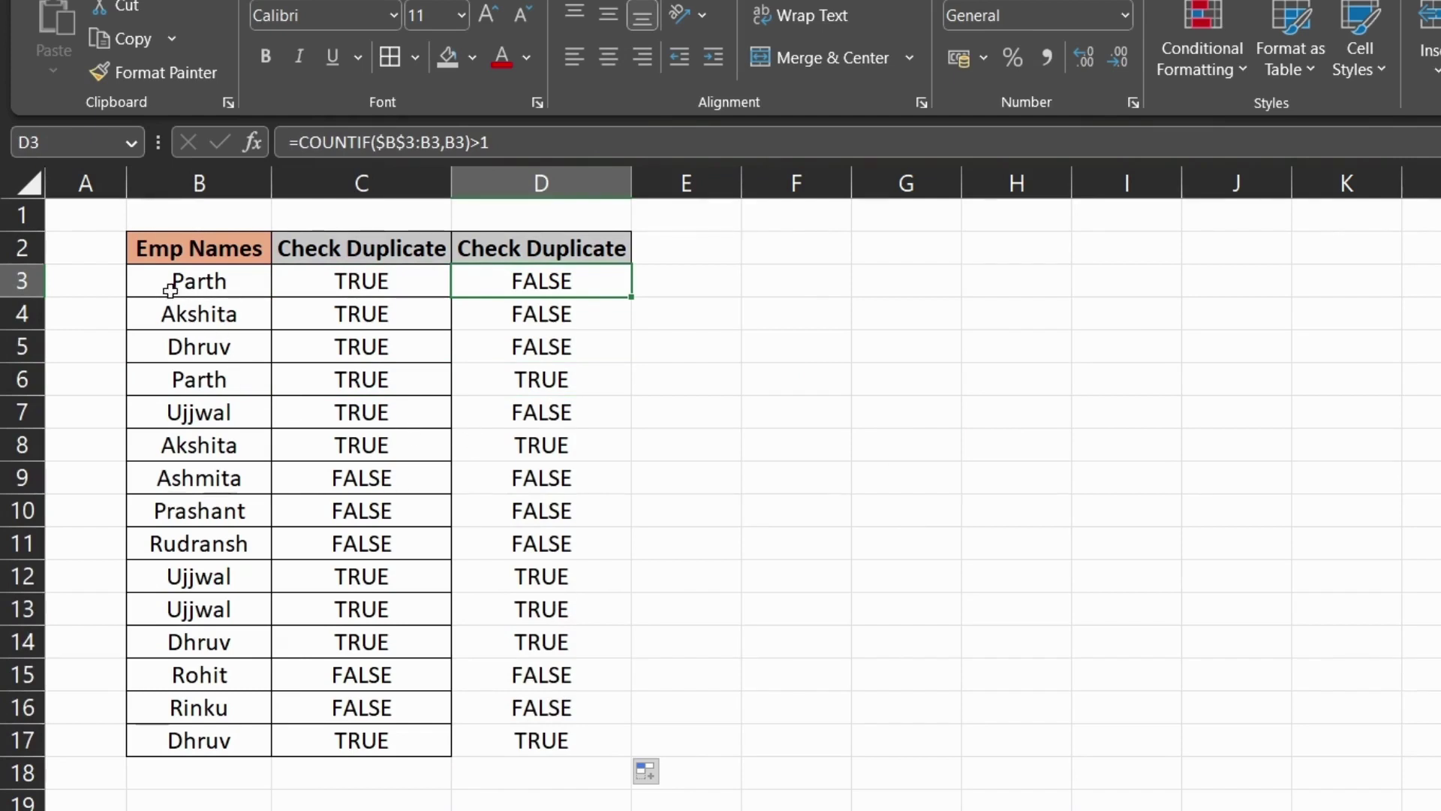
Give B3:D3 and B6:D6, the two Parth rows, a light orange fill.
{"action": "left_click_drag", "start_coordinate": [171, 281], "coordinate": [515, 283]}
{"action": "left_click_drag", "start_coordinate": [161, 381], "coordinate": [553, 380]}
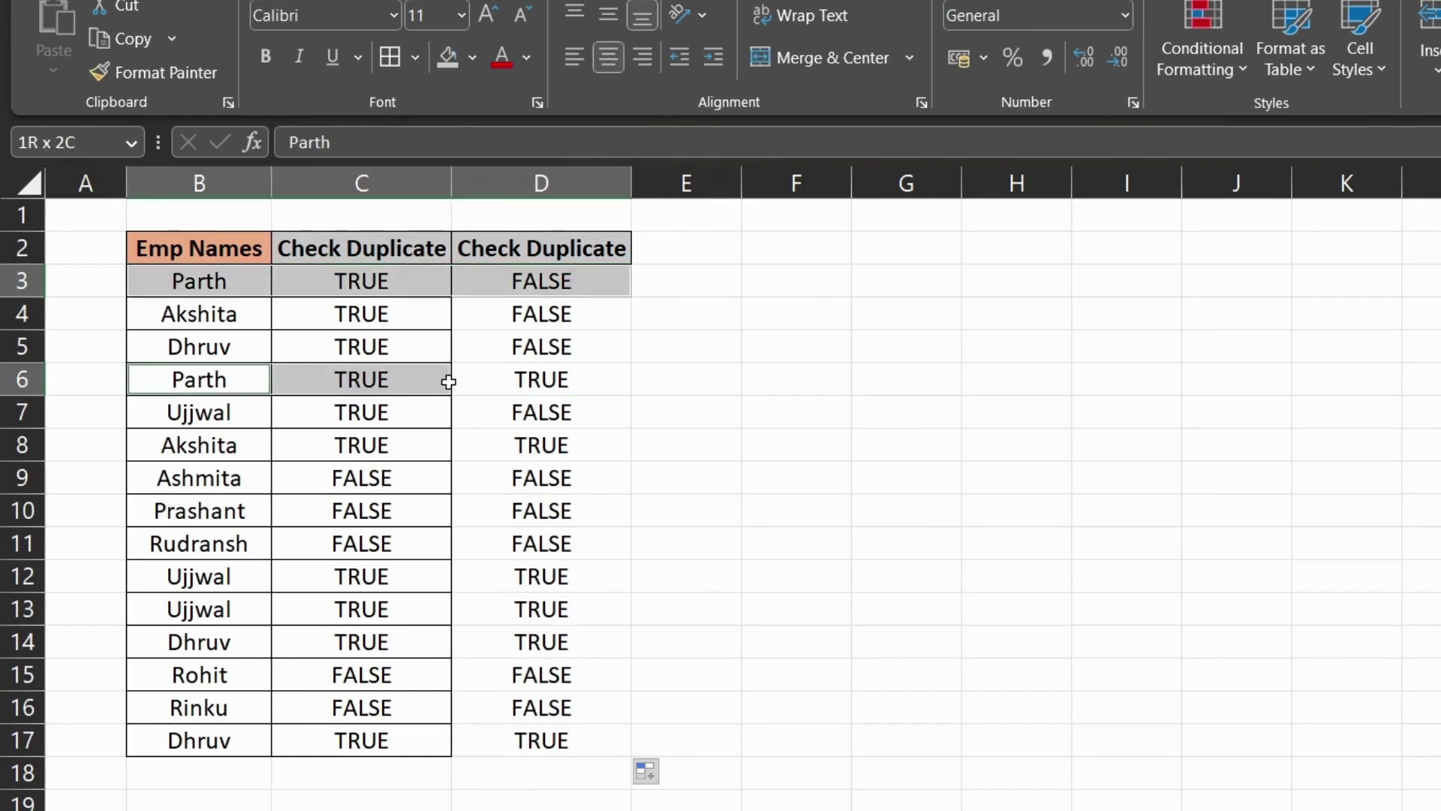
{"action": "left_click", "coordinate": [473, 58]}
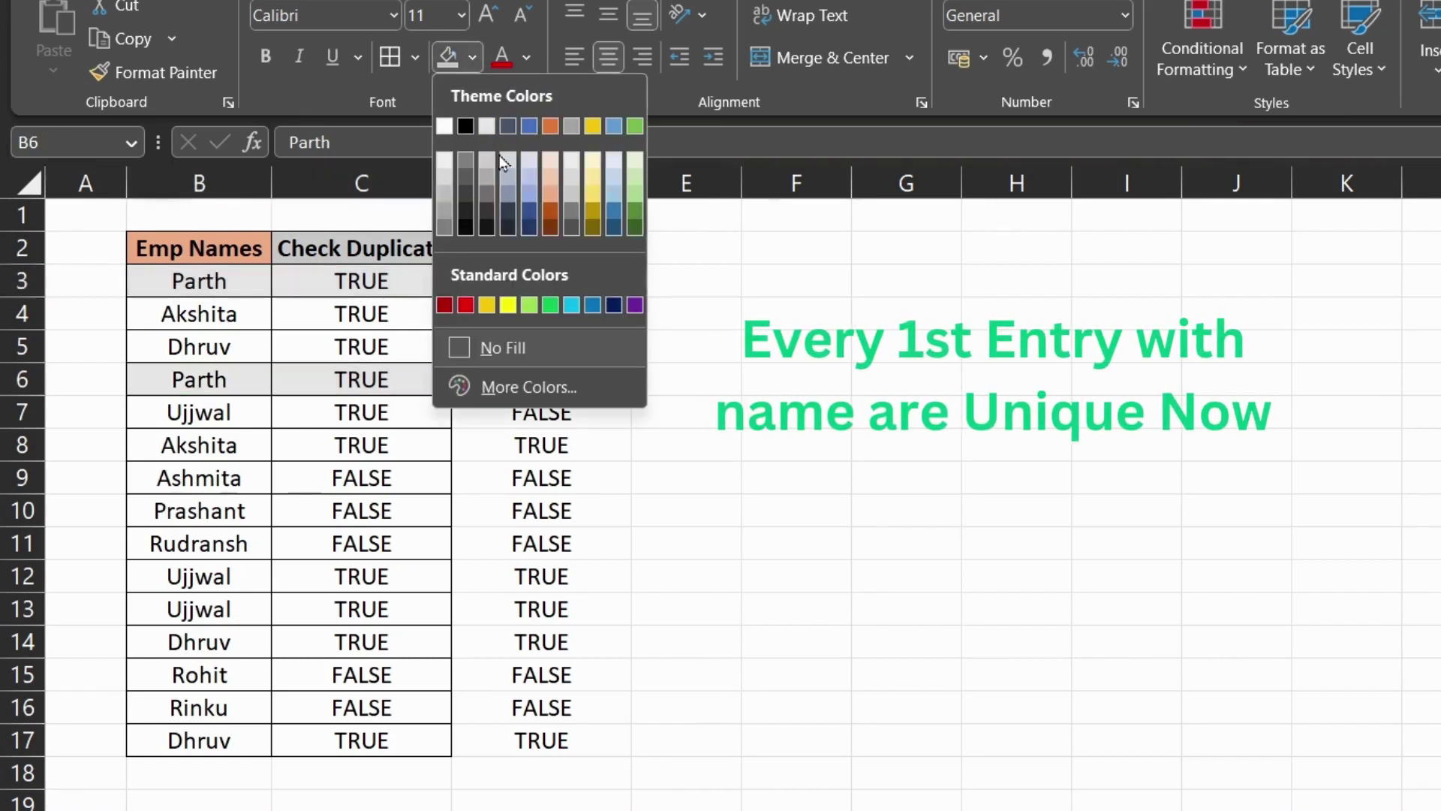
{"action": "left_click", "coordinate": [550, 165]}
{"action": "left_click", "coordinate": [528, 481]}
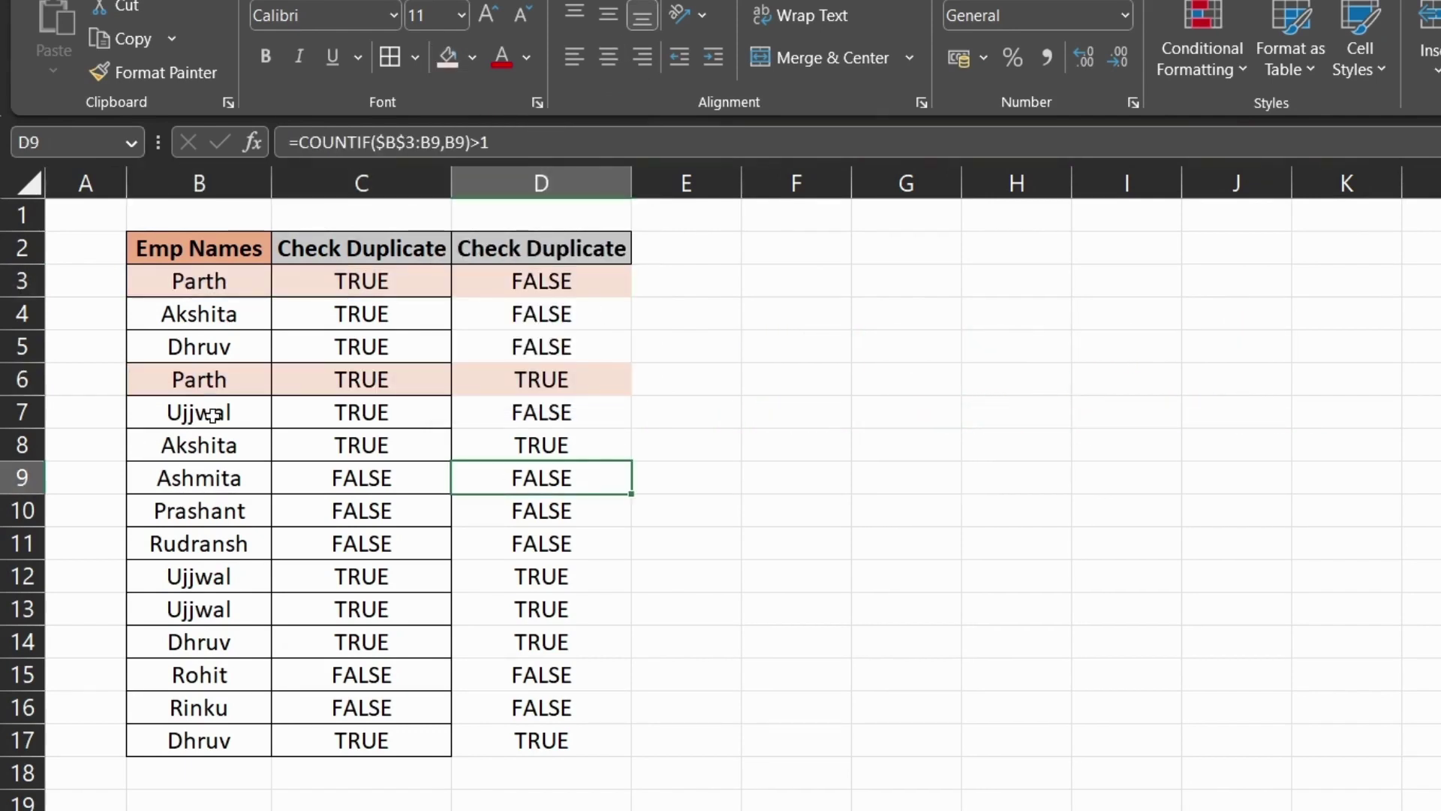
{"action": "left_click", "coordinate": [197, 380]}
{"action": "left_click", "coordinate": [206, 285]}
{"action": "left_click", "coordinate": [331, 283]}
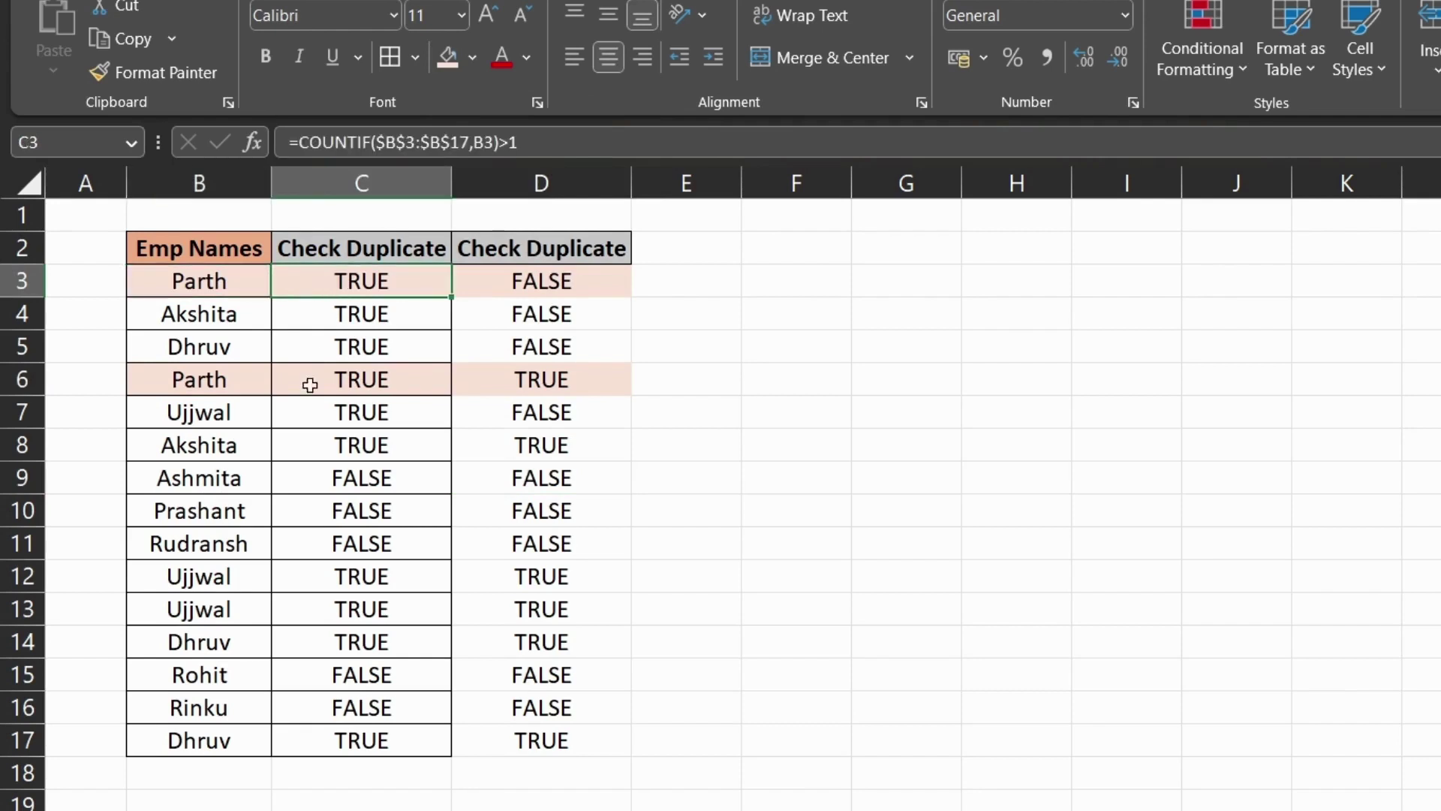
{"action": "left_click", "coordinate": [321, 381]}
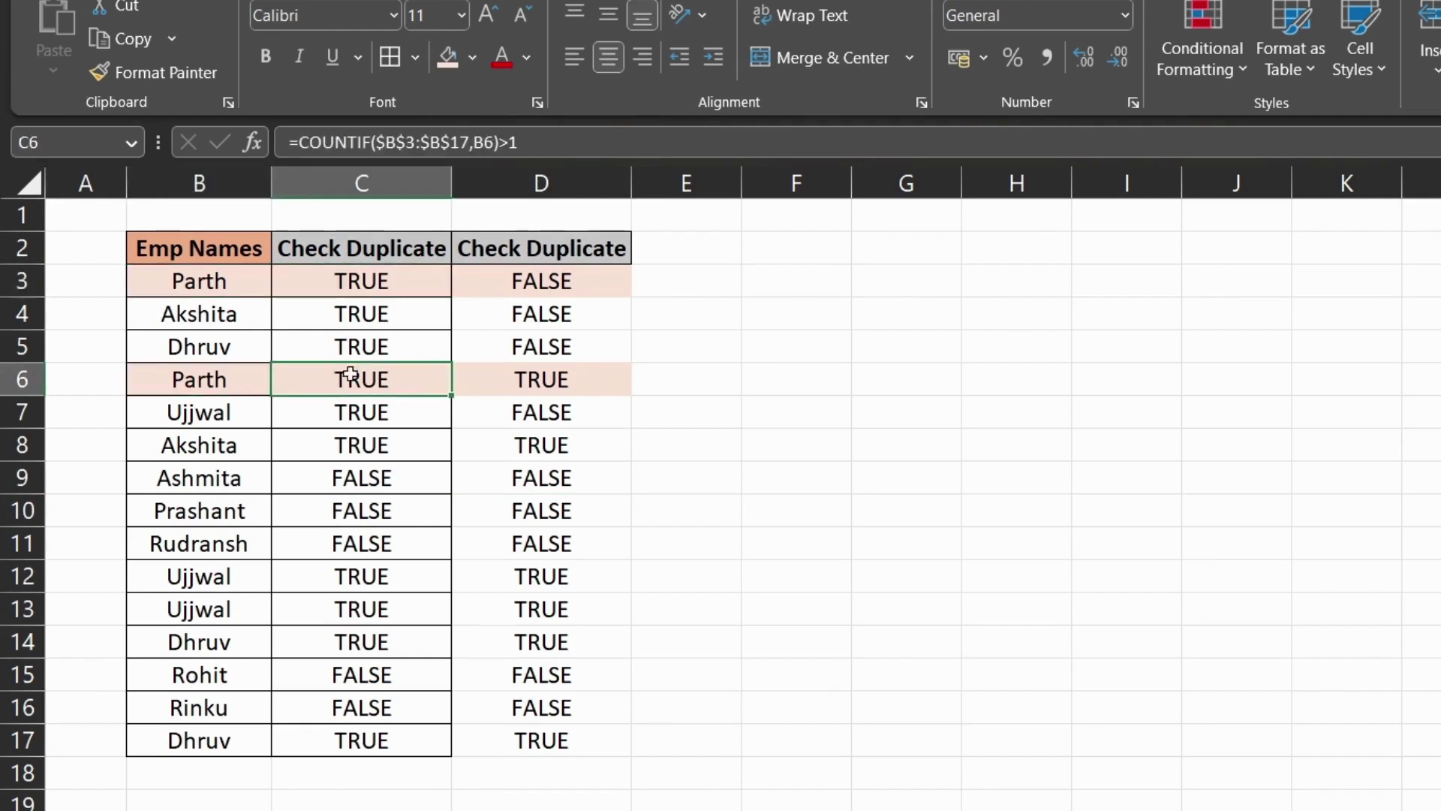
{"action": "left_click", "coordinate": [221, 283]}
{"action": "left_click", "coordinate": [546, 281]}
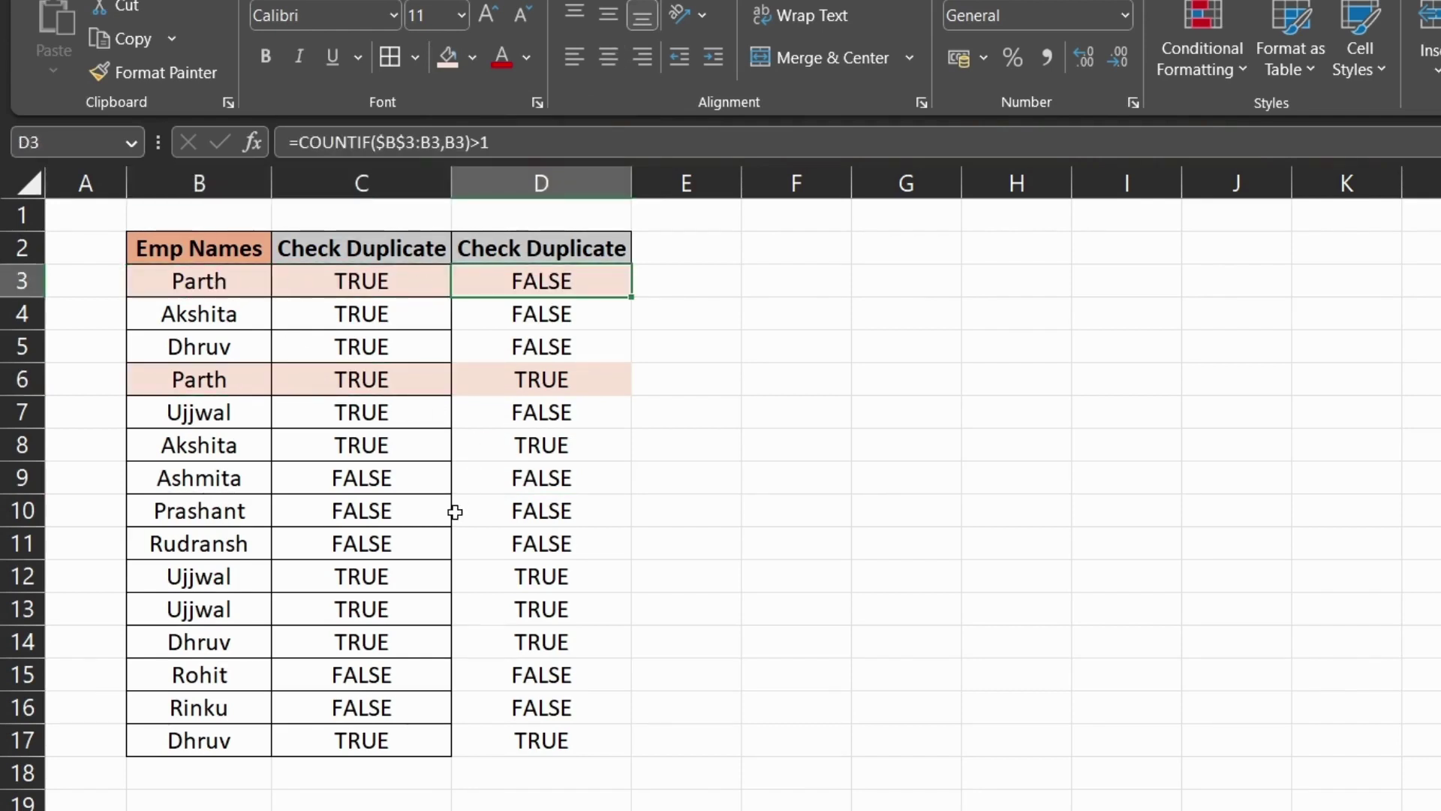
{"action": "left_click", "coordinate": [216, 380]}
{"action": "left_click", "coordinate": [549, 380]}
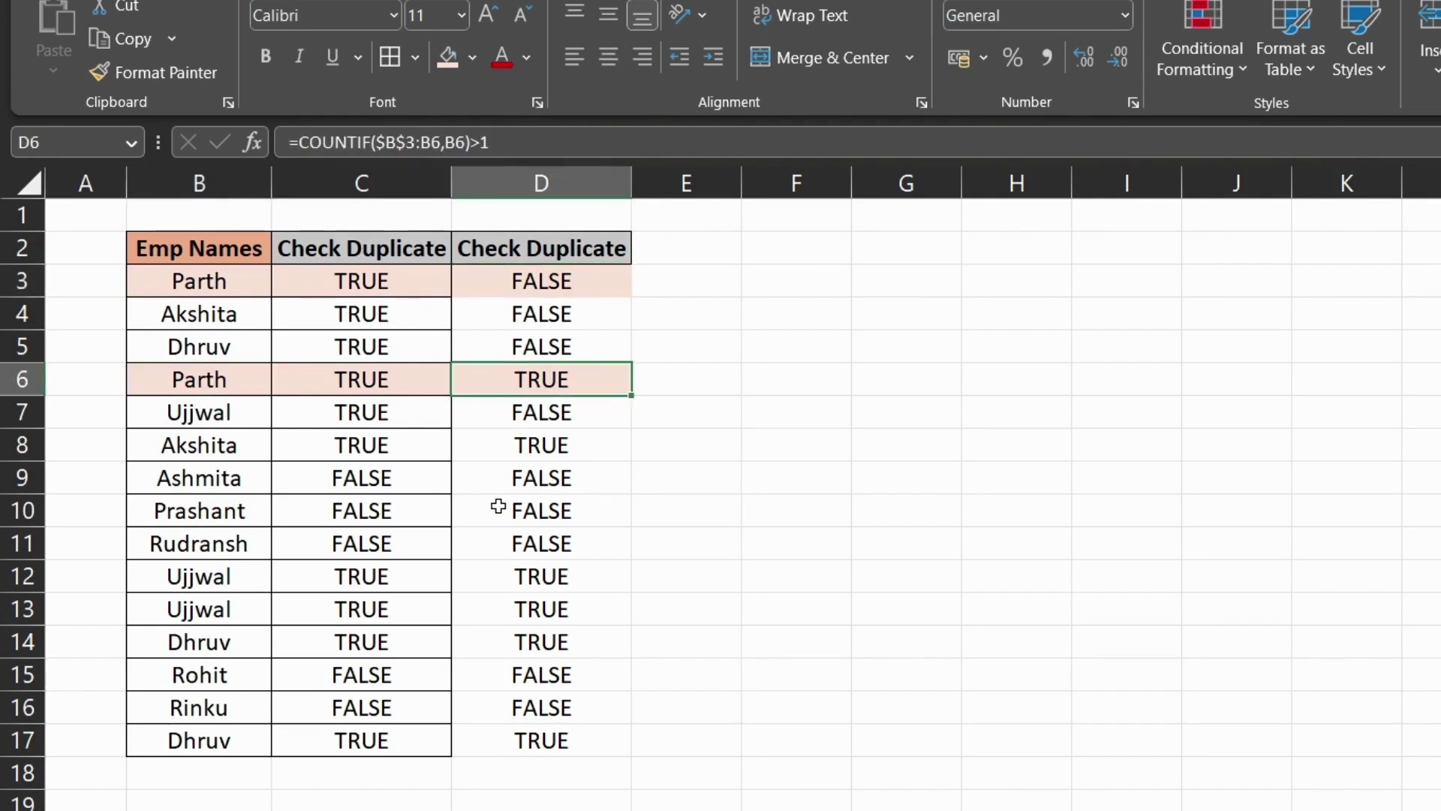
{"action": "left_click", "coordinate": [199, 413]}
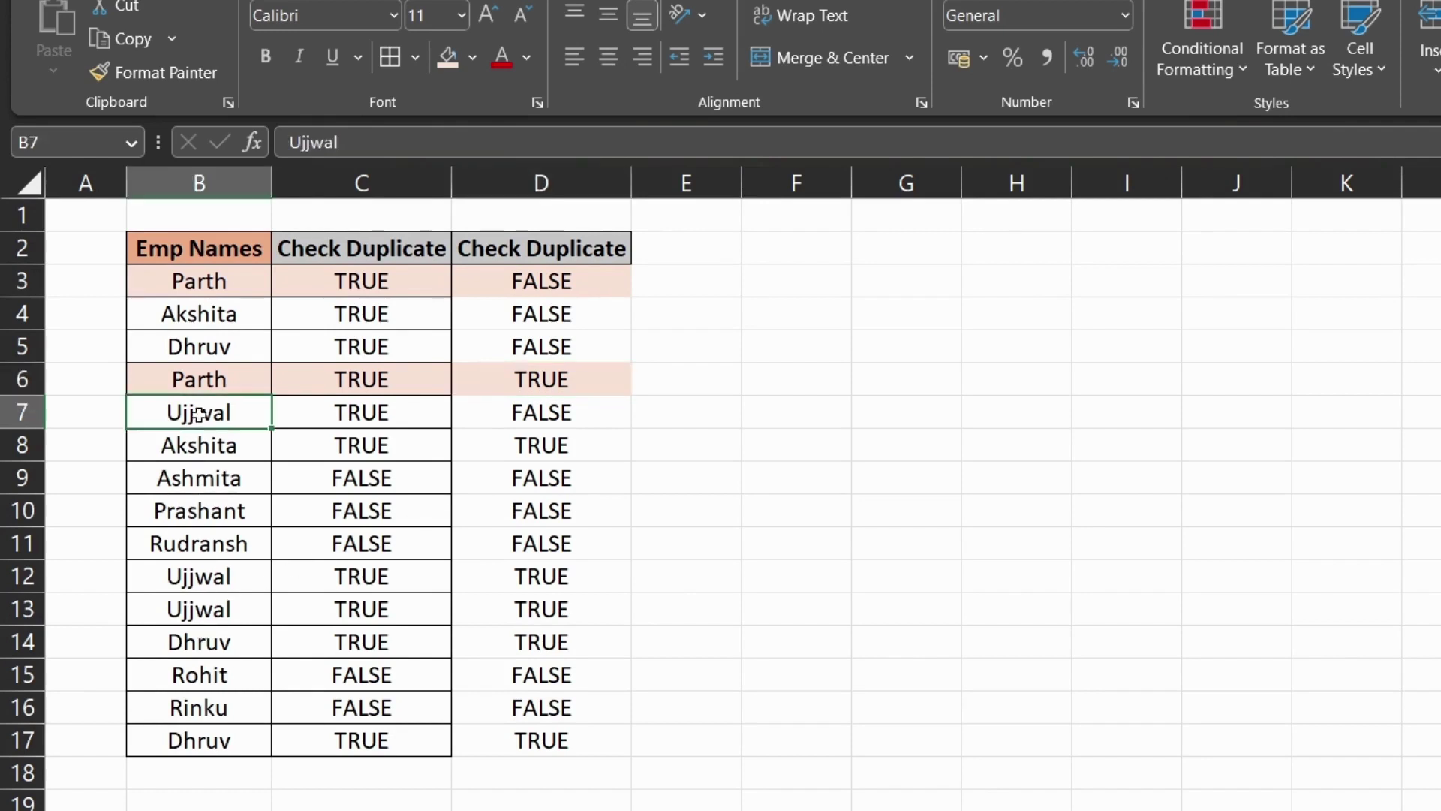
{"action": "left_click", "coordinate": [357, 418]}
{"action": "left_click", "coordinate": [541, 417]}
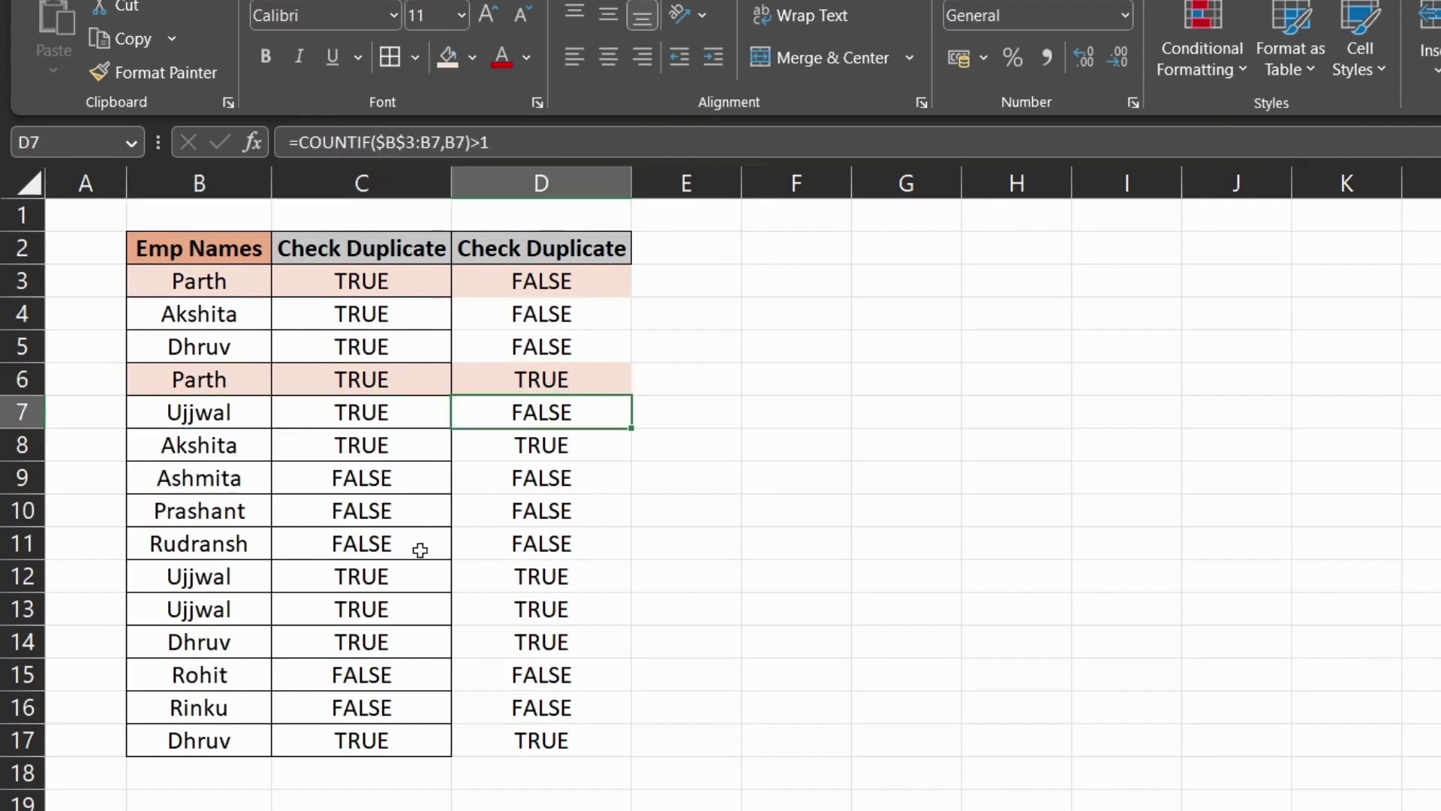
{"action": "left_click", "coordinate": [187, 584]}
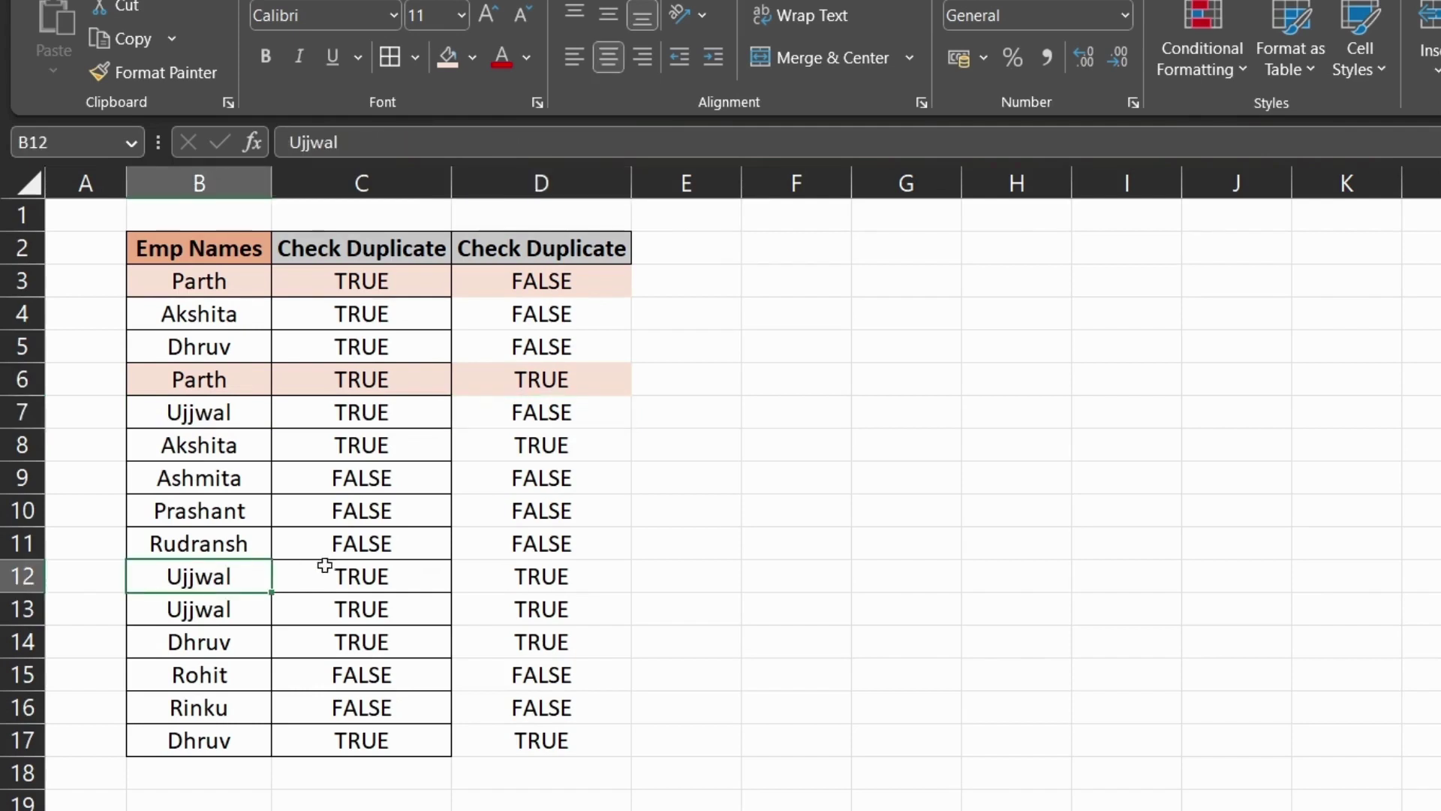
{"action": "left_click", "coordinate": [365, 574]}
{"action": "left_click", "coordinate": [499, 584]}
{"action": "left_click", "coordinate": [232, 614]}
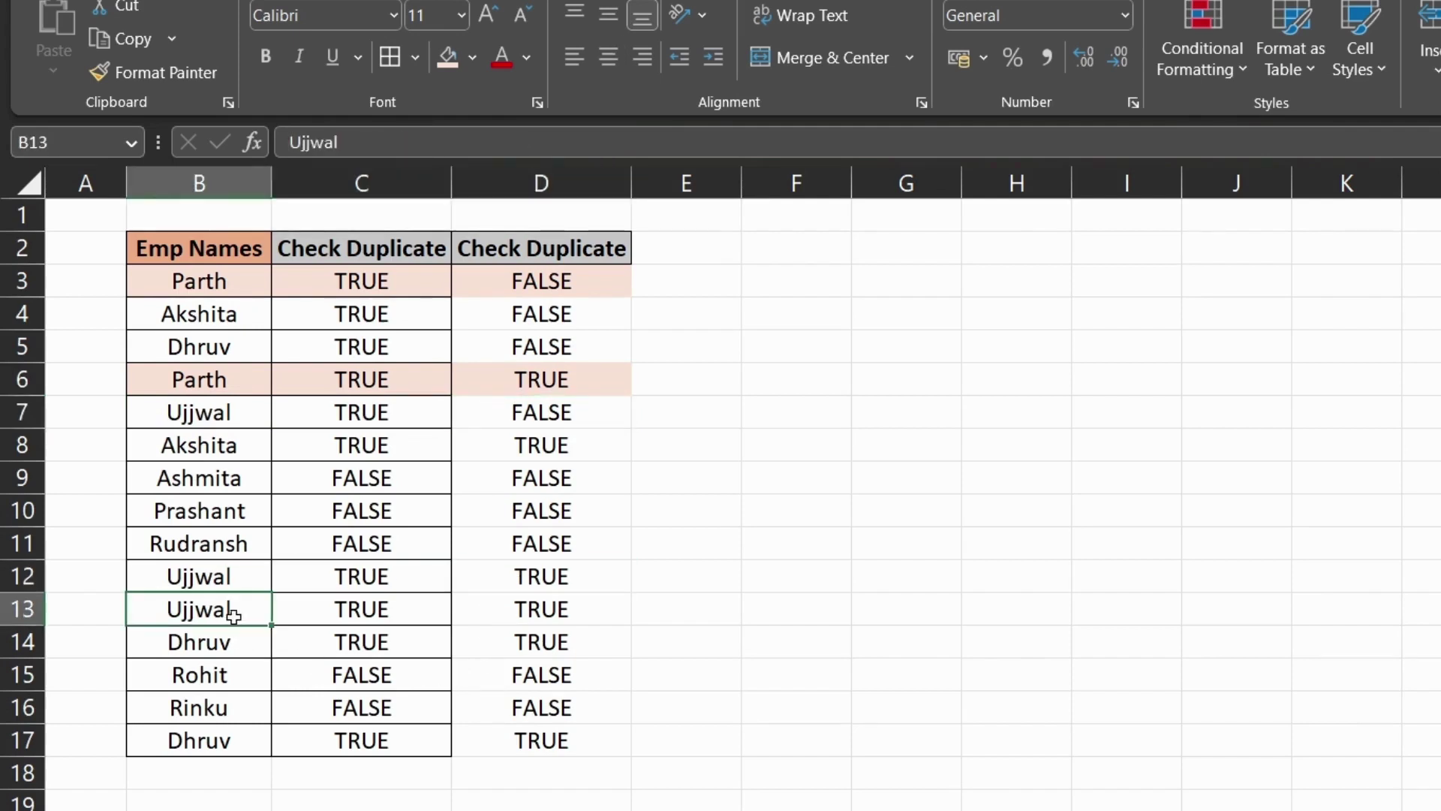
{"action": "left_click", "coordinate": [413, 608]}
{"action": "left_click", "coordinate": [533, 606]}
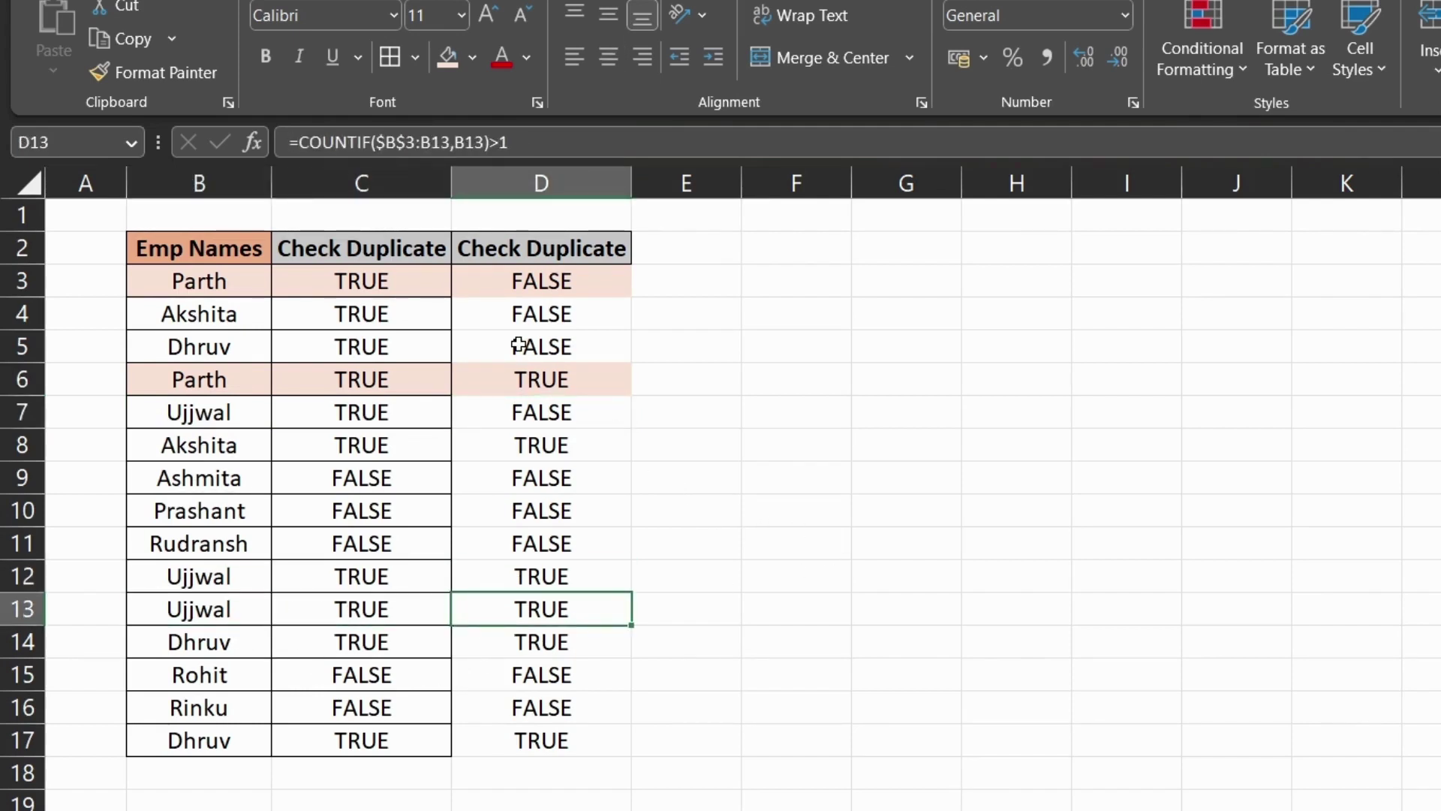